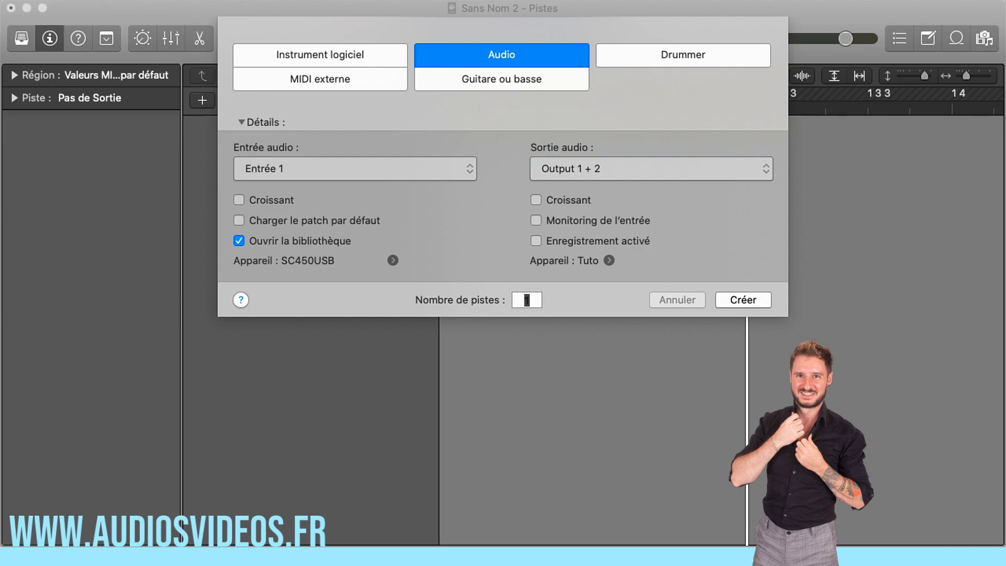
- Create one audio track with Entrée 1 as input and place the African Lion Kaganu 01 percussion loop at its start
left_click(744, 300)
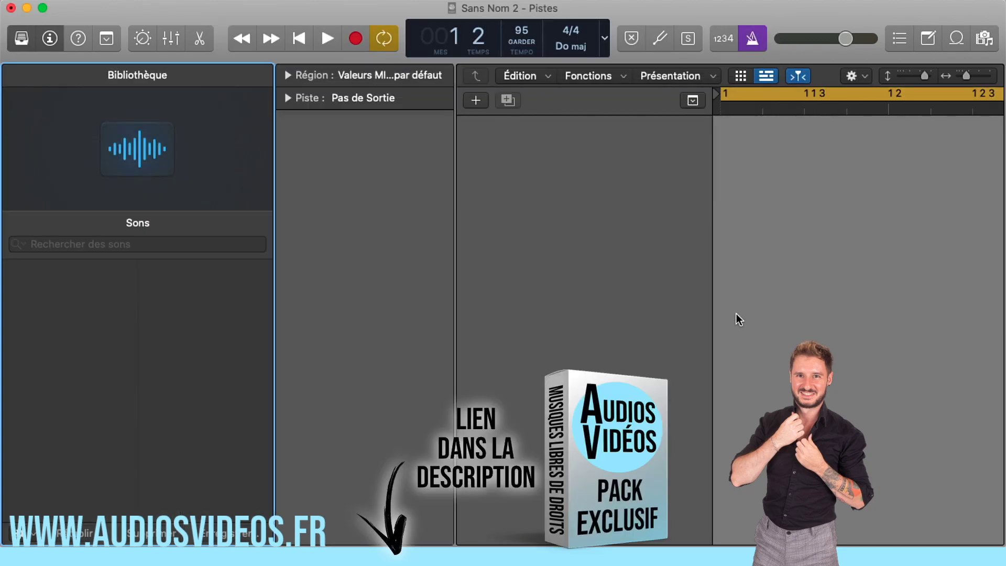
left_click(21, 38)
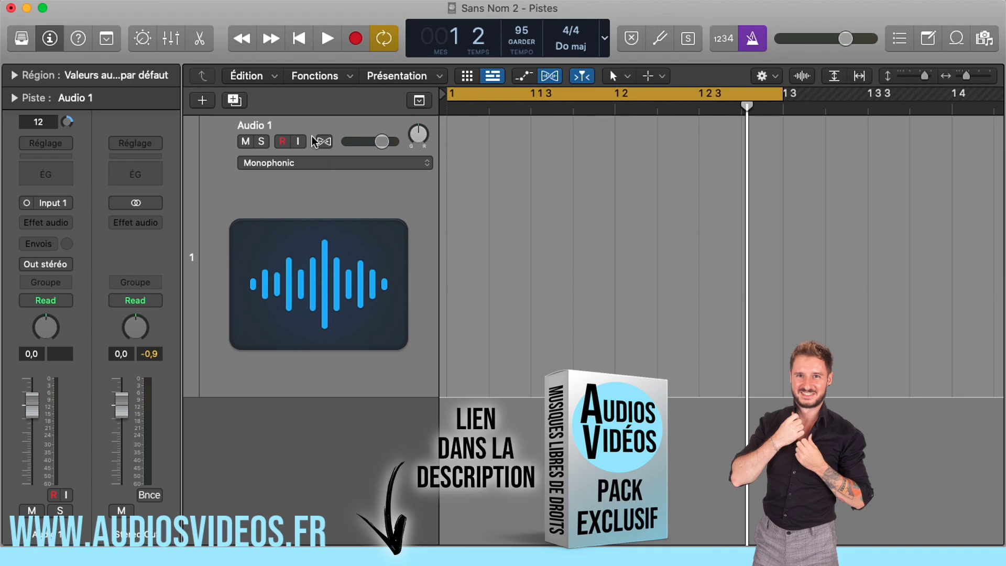
left_click(957, 38)
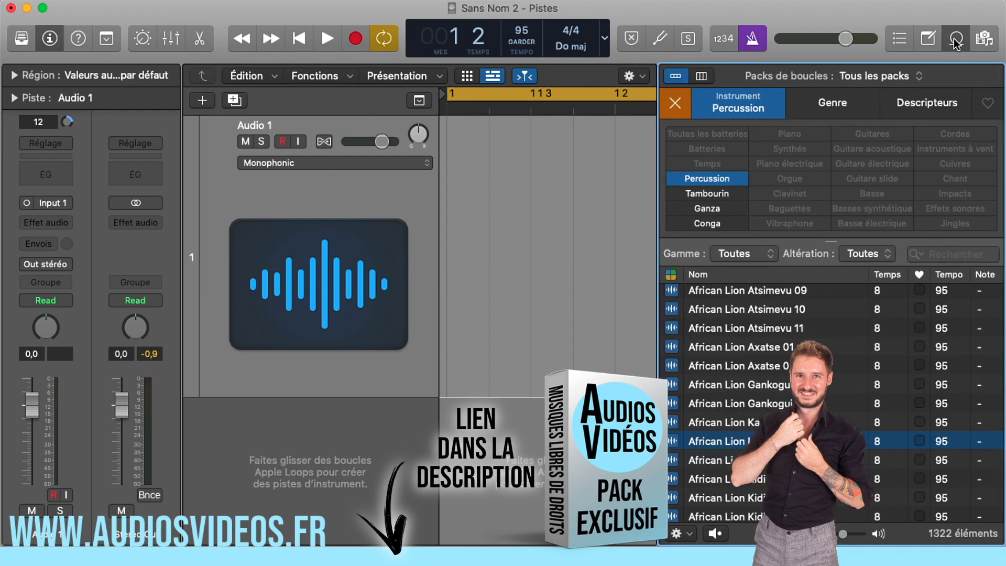
left_click_drag(719, 457, 472, 282)
left_click(959, 38)
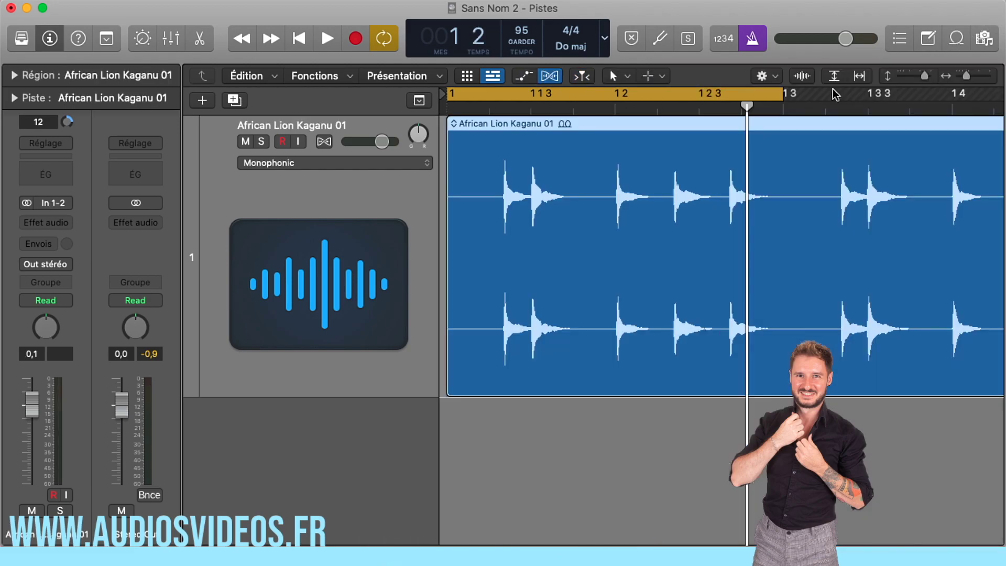
- Extend the cycle range to cover the full length of the African Lion Kaganu 01 region
key("super+Left")
key("super+Left")
key("super+Left")
left_click_drag(563, 94, 964, 80)
key("super+Left")
key("super+Right")
key("super+Left")
left_click_drag(999, 98, 811, 108)
key("super+Right")
key("super+Left")
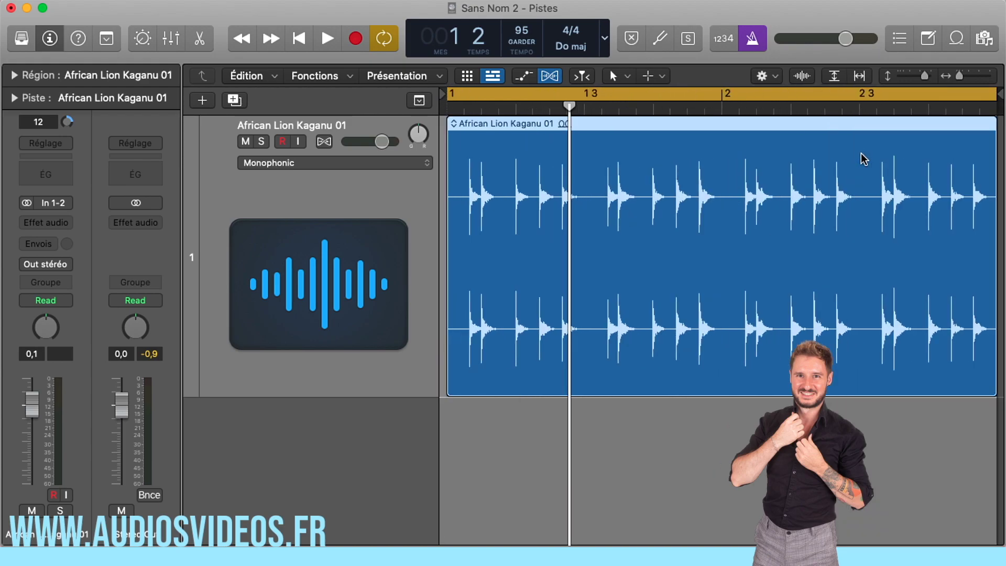
- Play back the percussion loop and turn off the metronome
key("space")
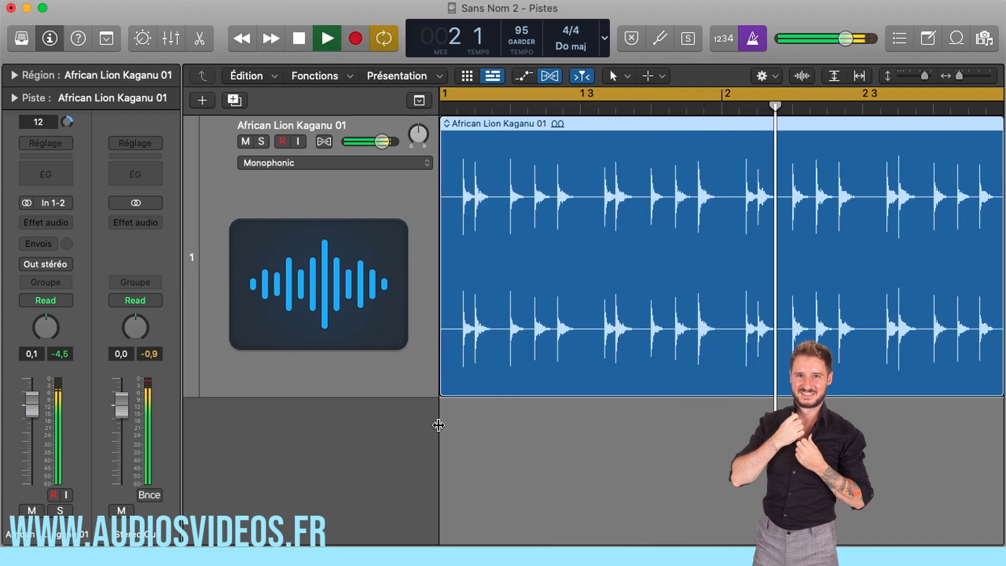
left_click(752, 37)
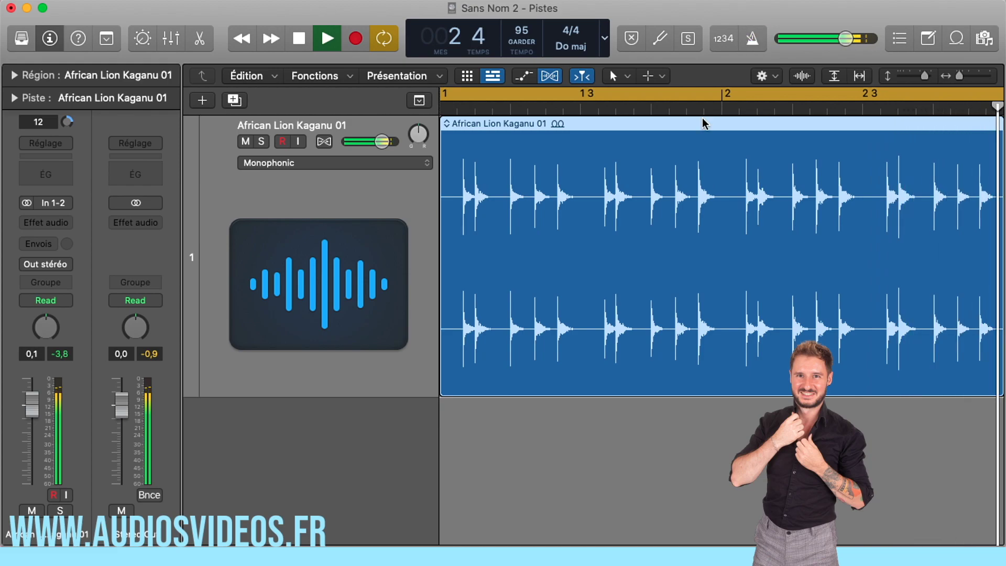
key("space")
- Show the Flex controls in the tracks area and enable Flex on the African Lion Kaganu 01 track
key("super+f")
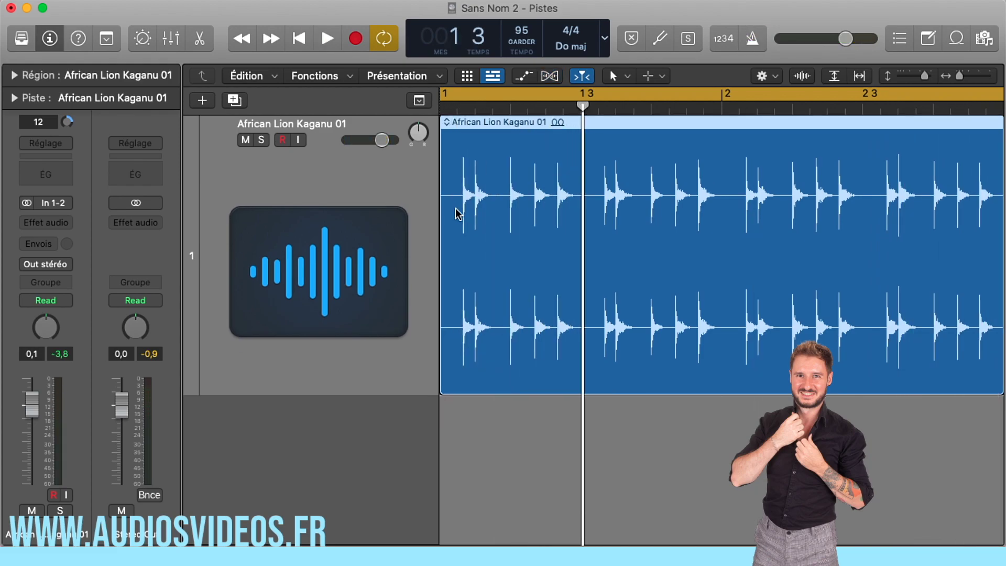
left_click(549, 77)
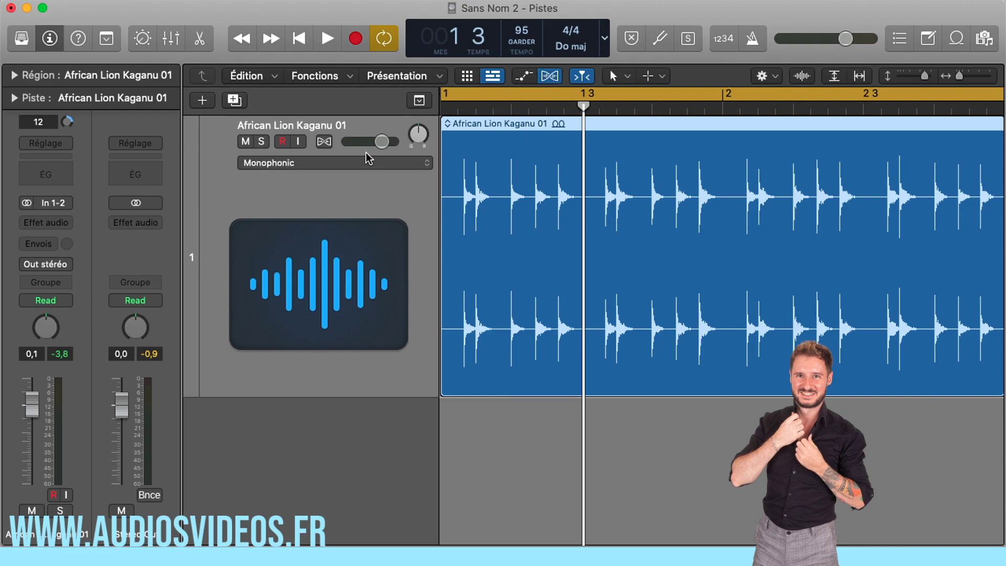
left_click(324, 142)
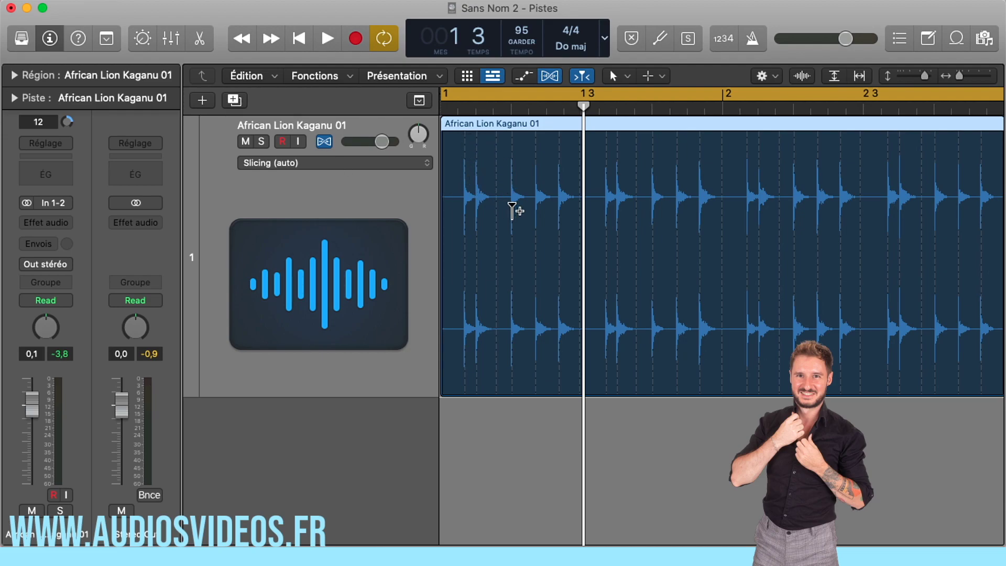
- Set the track's flex mode to Flex Time - Slicing
scroll(623, 125, "right", 2)
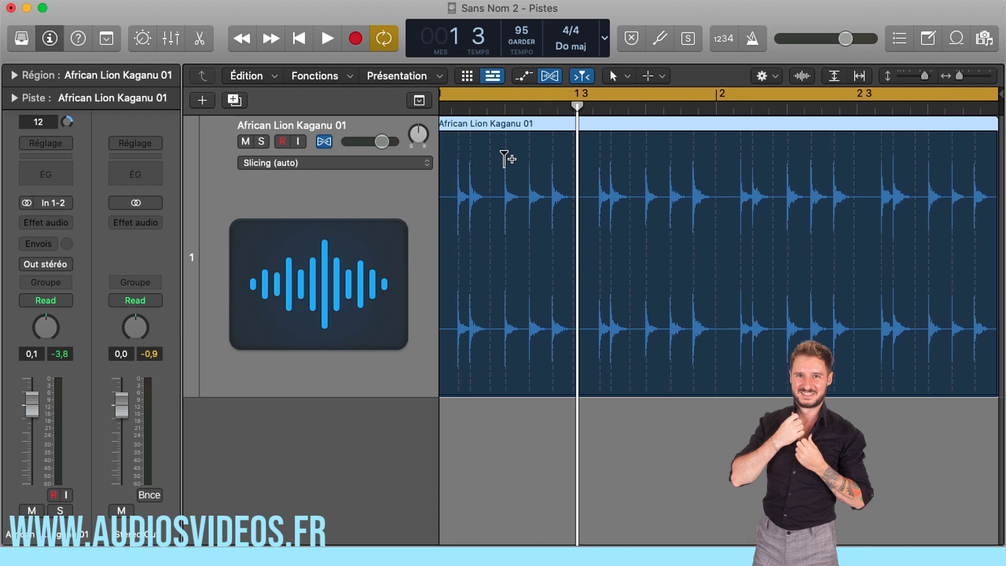
scroll(505, 150, "up", 5)
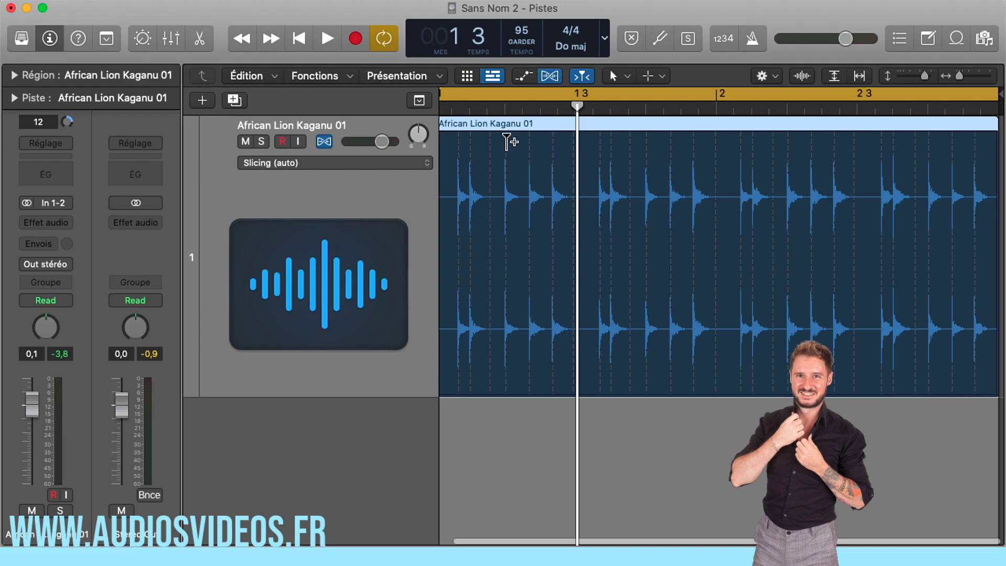
scroll(506, 152, "left", 6)
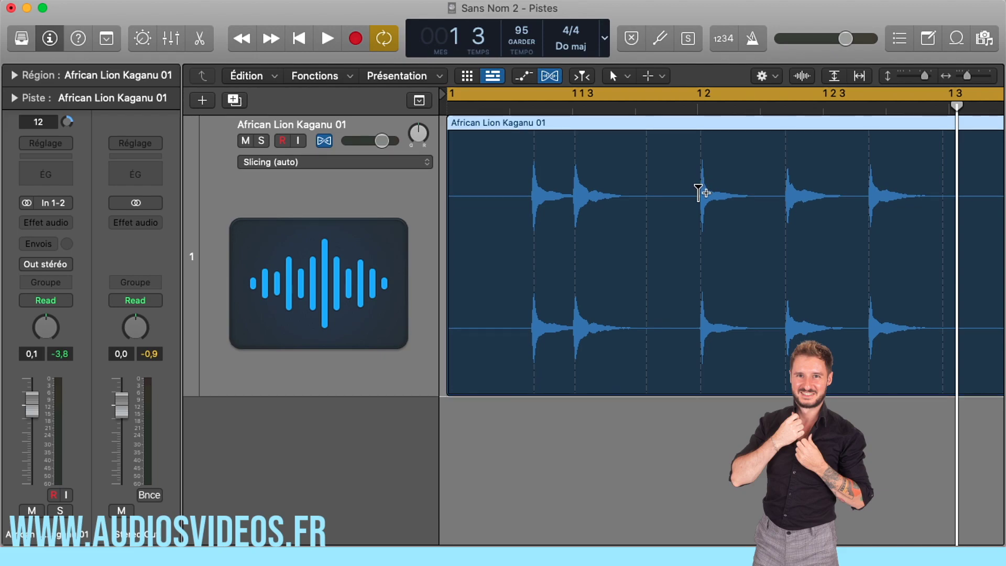
scroll(698, 201, "right", 2)
scroll(698, 201, "left", 2)
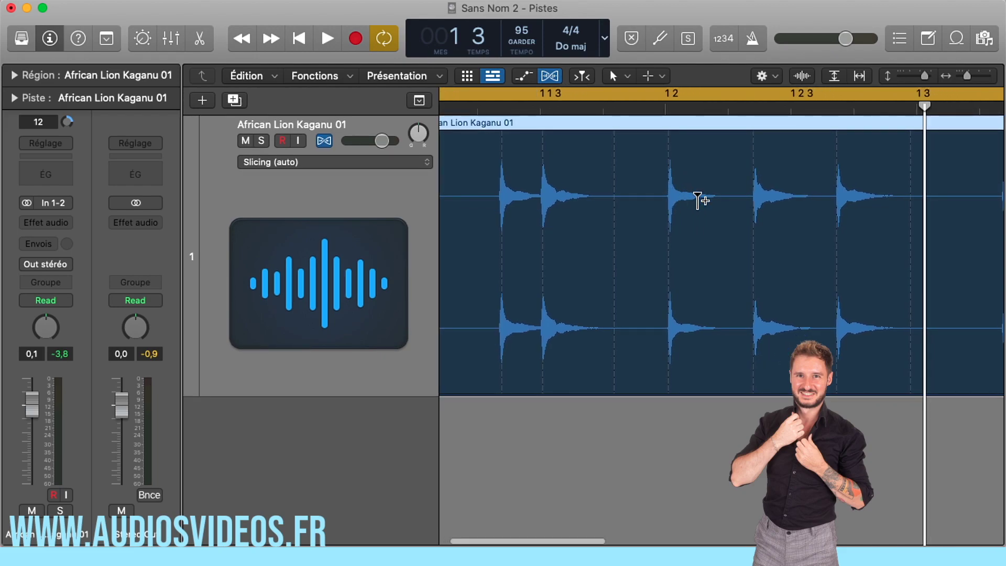
left_click(310, 162)
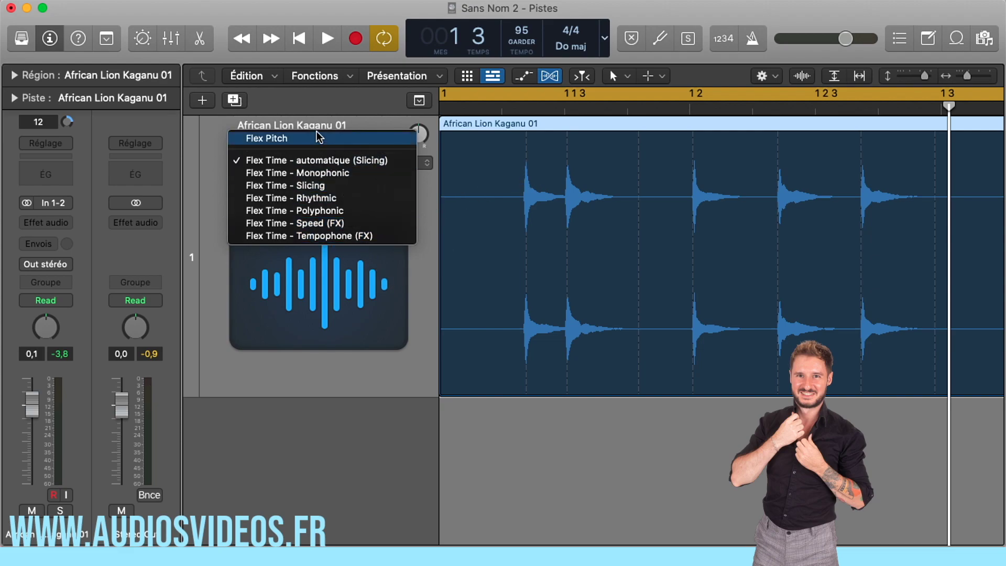
left_click(284, 165)
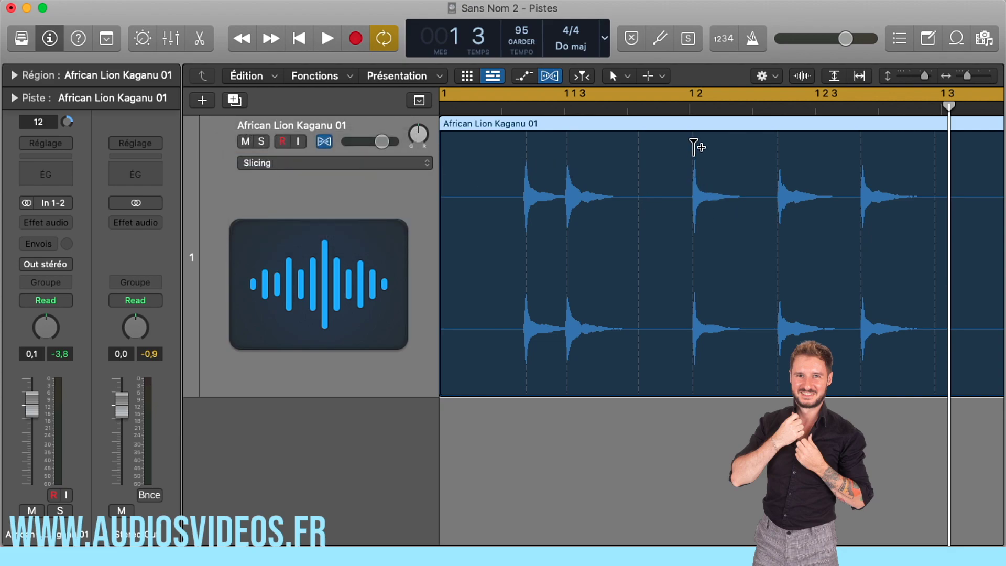
- Try stretching the loop with a single flex marker on the beat 2 transient, and remove the marker
left_click(693, 178)
mouse_move(693, 181)
left_mouse_down()
mouse_move(534, 178)
mouse_move(696, 172)
left_mouse_up()
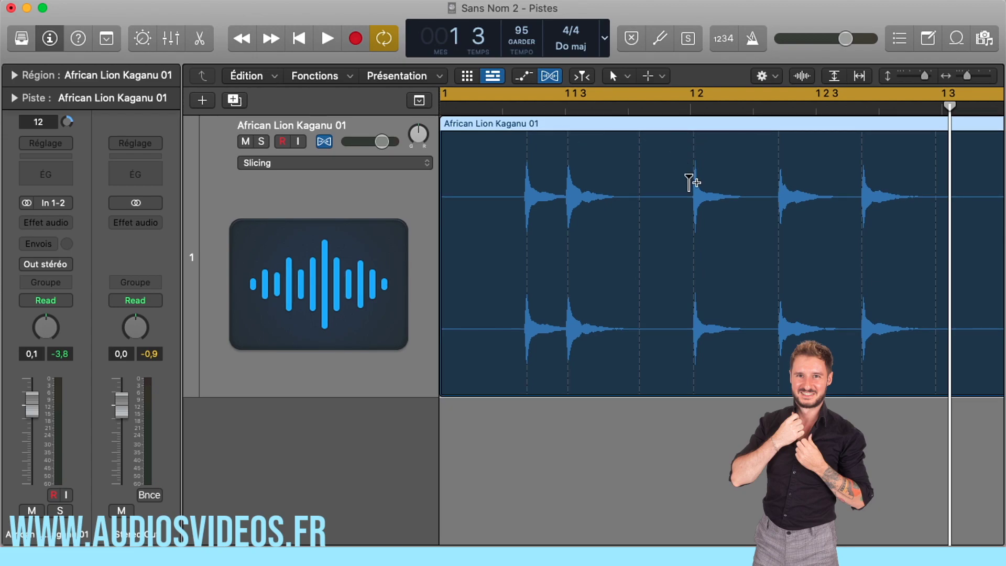
left_click(694, 141)
mouse_move(694, 150)
left_mouse_down()
mouse_move(583, 150)
mouse_move(741, 148)
mouse_move(754, 125)
left_mouse_up()
left_click(754, 125)
- Try free flex markers between the second hit and beat 2, moving one onto beat 2, and delete them
left_click_drag(666, 164, 661, 162)
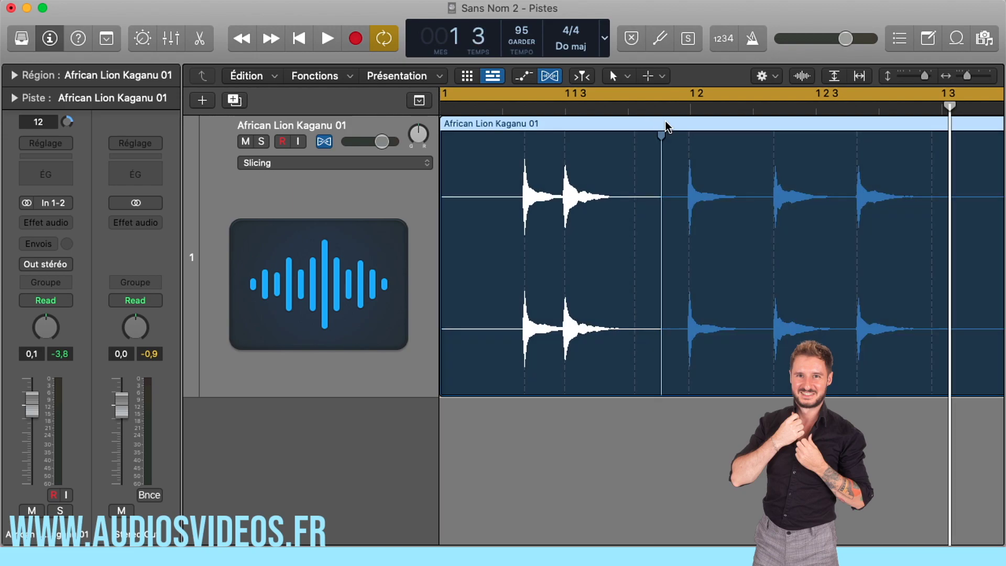
left_click(662, 125)
scroll(612, 179, "left", 1)
left_click(614, 184)
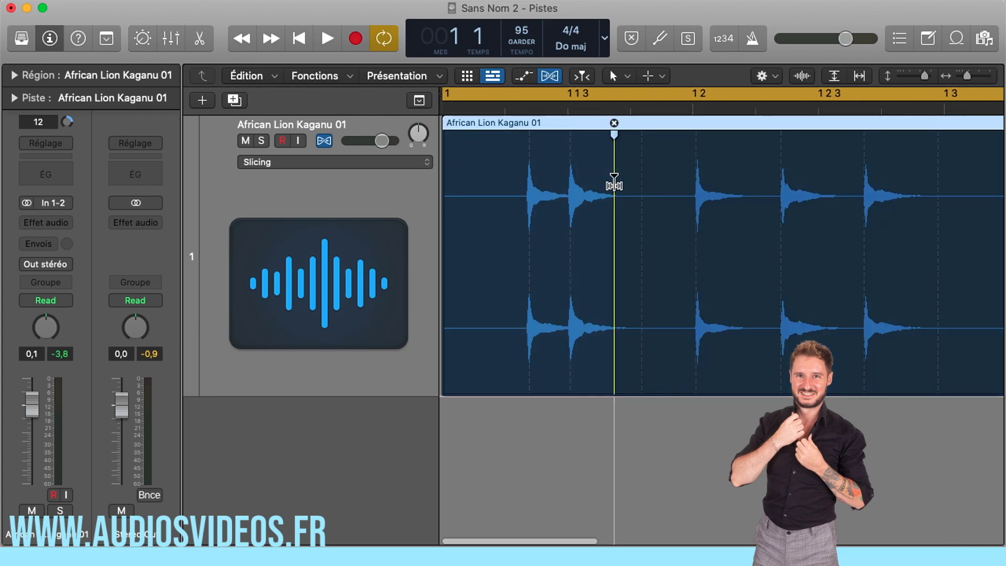
left_click_drag(614, 184, 697, 183)
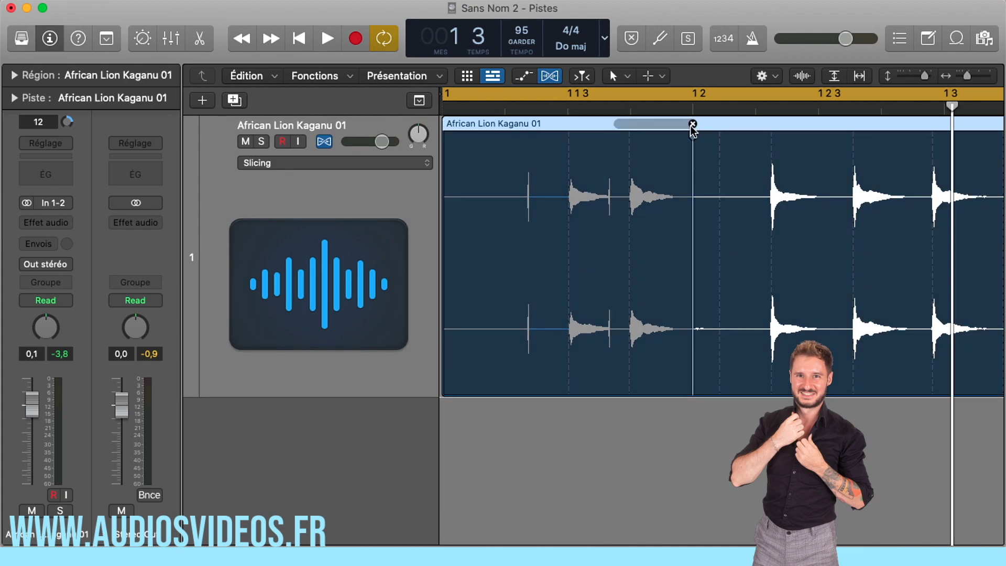
left_click(691, 125)
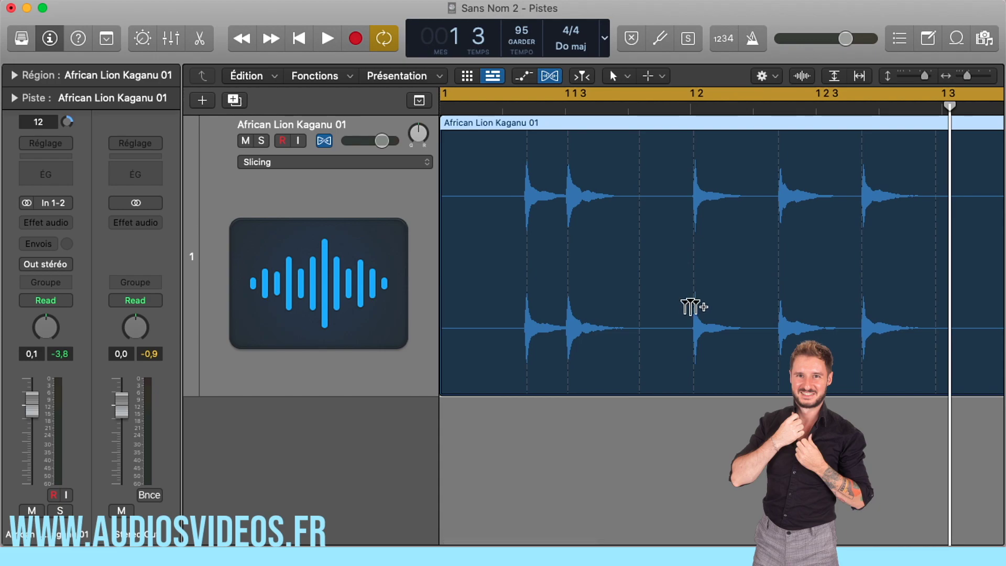
- Add flex markers on the beat 2 hit and on the transients just before and after it
scroll(692, 275, "left", 1)
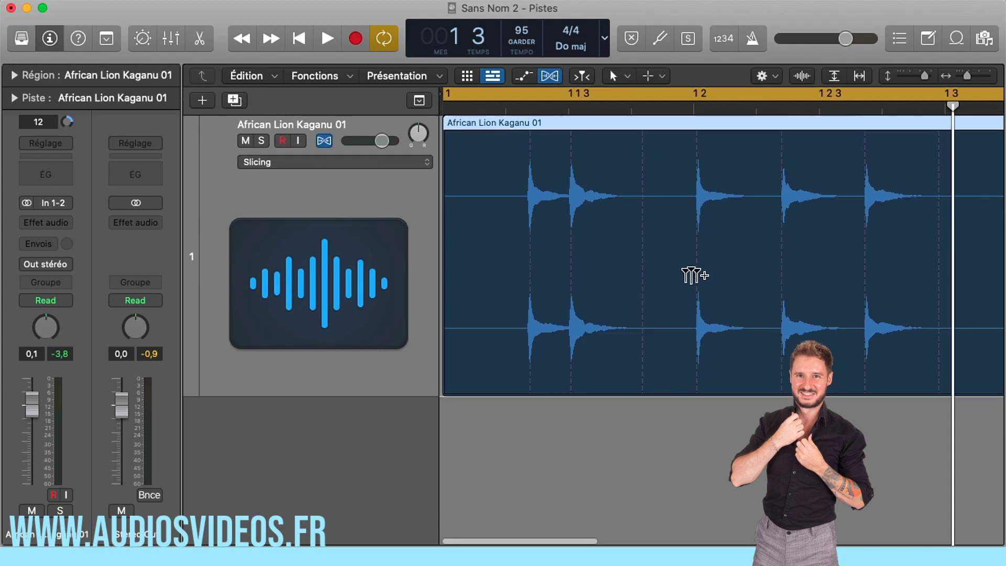
left_click(695, 274)
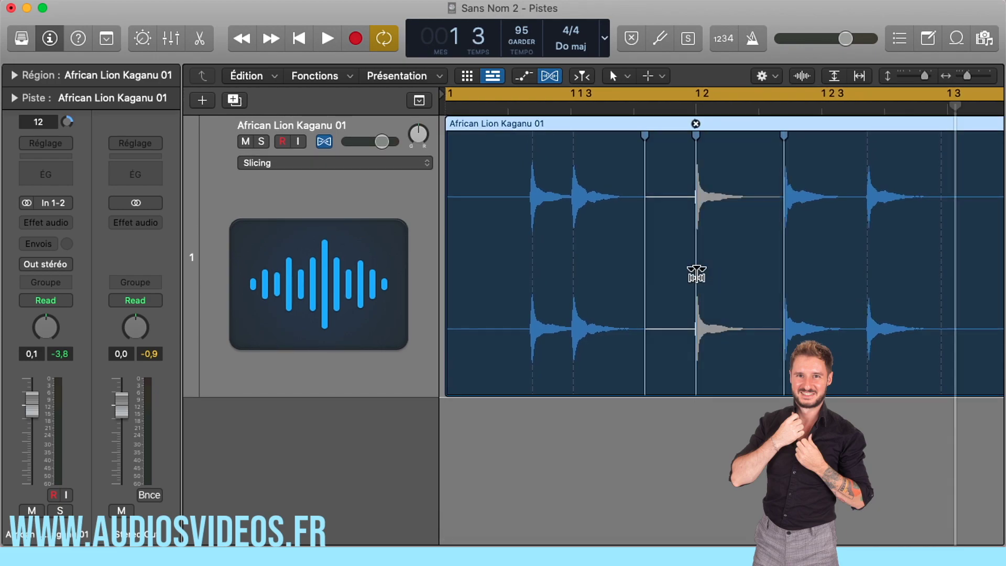
mouse_move(696, 274)
left_mouse_down()
mouse_move(745, 273)
mouse_move(674, 273)
mouse_move(690, 272)
left_mouse_up()
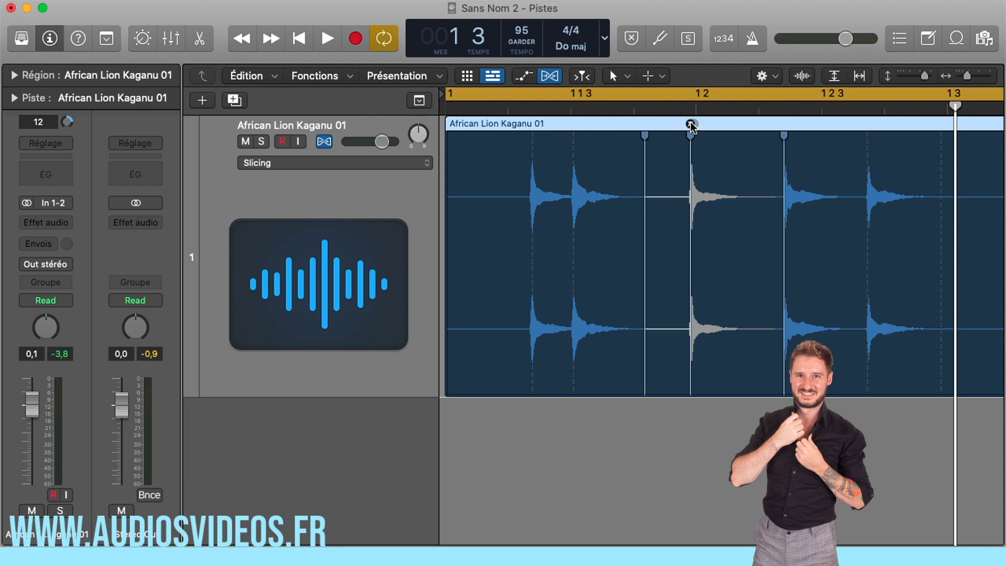
left_click(691, 125)
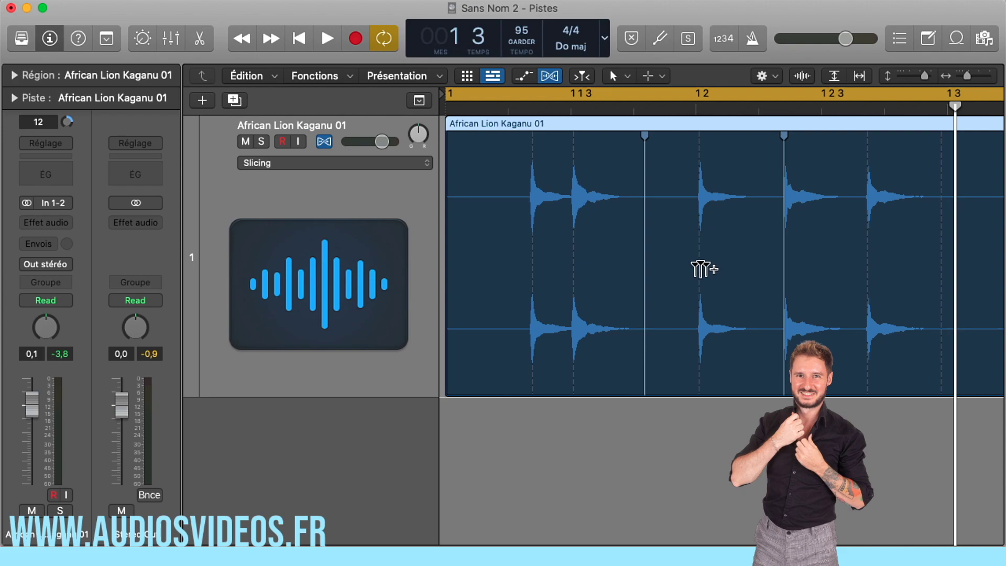
mouse_move(696, 203)
left_mouse_down()
mouse_move(703, 198)
mouse_move(695, 202)
left_mouse_up()
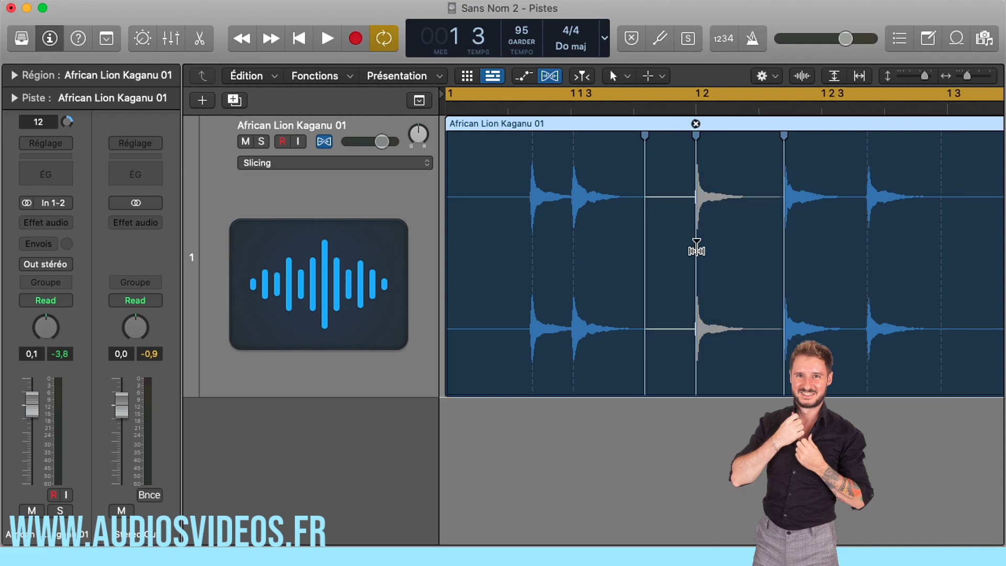
- Try shifting the beat 2 hit earlier between its neighbouring flex markers, return it to beat 2, and toggle the Flex view
mouse_move(694, 167)
left_mouse_down()
mouse_move(650, 167)
mouse_move(658, 169)
left_mouse_up()
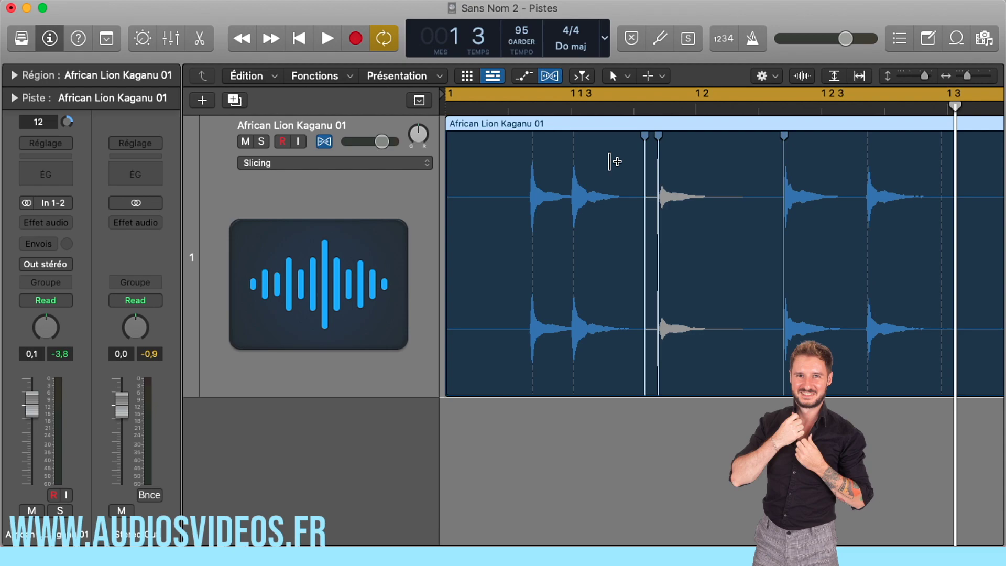
left_click_drag(659, 166, 666, 166)
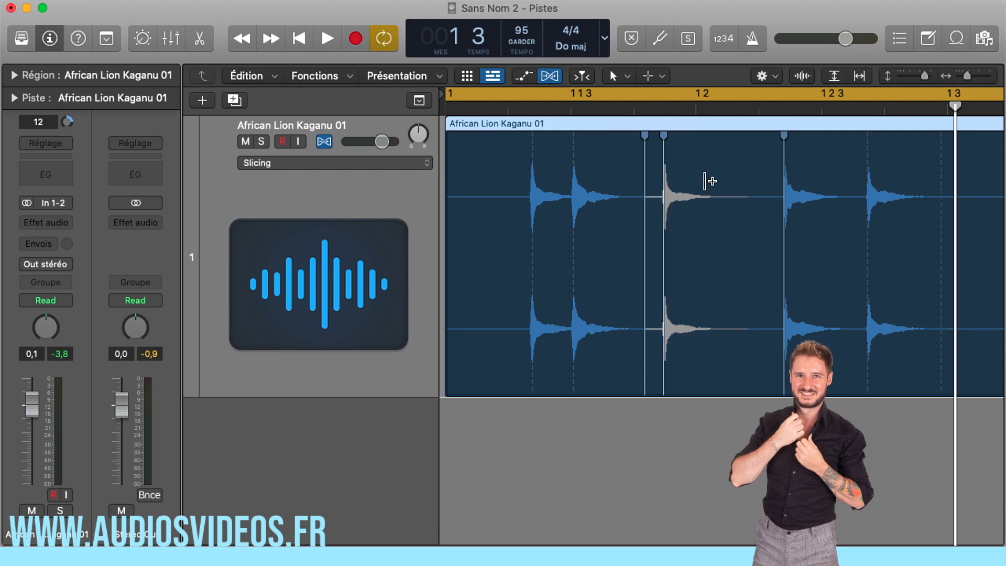
mouse_move(666, 203)
left_mouse_down()
mouse_move(743, 212)
mouse_move(681, 236)
mouse_move(699, 239)
left_mouse_up()
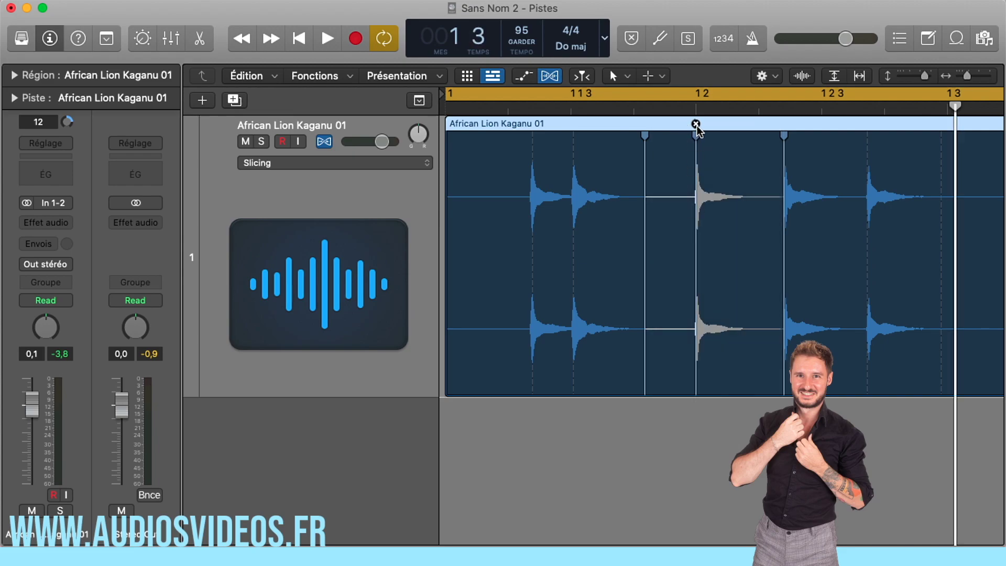
left_click(550, 77)
left_click(550, 77)
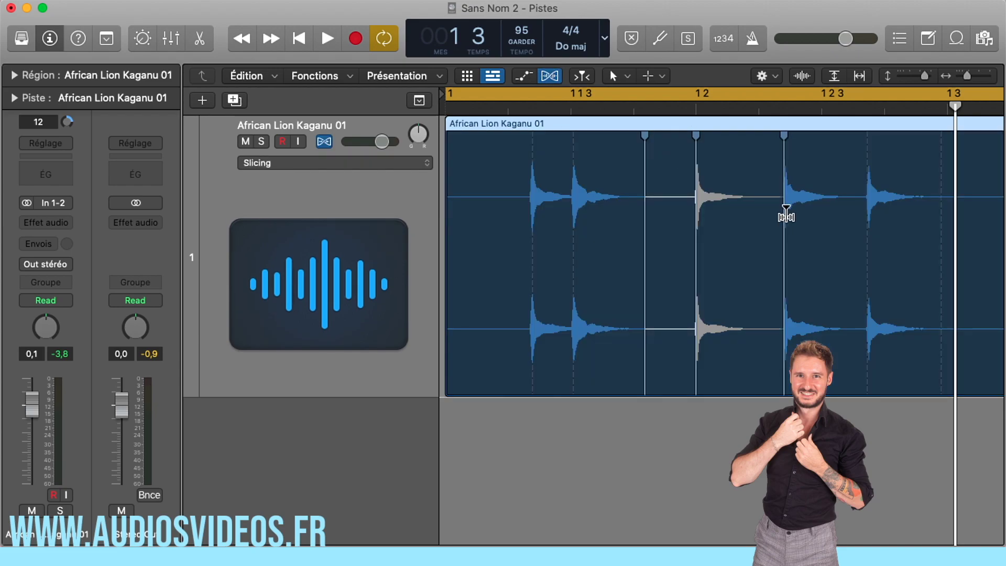
- Move the beat 2 hit earlier, close to the preceding flex marker, and shift the loop's first hit earlier with flex markers
mouse_move(695, 231)
left_click_drag(696, 239, 664, 242)
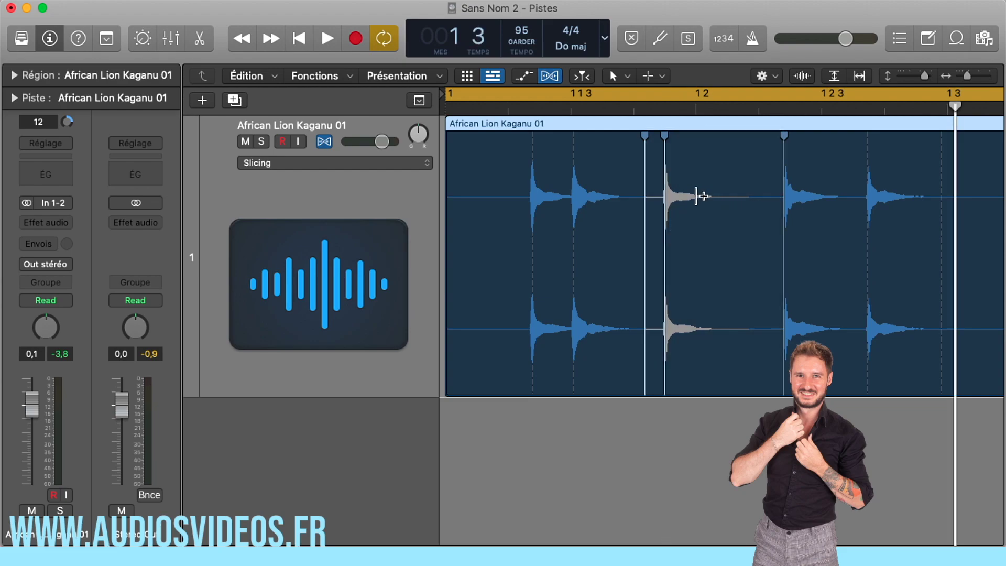
mouse_move(534, 167)
left_mouse_down()
mouse_move(512, 171)
mouse_move(575, 168)
left_mouse_up()
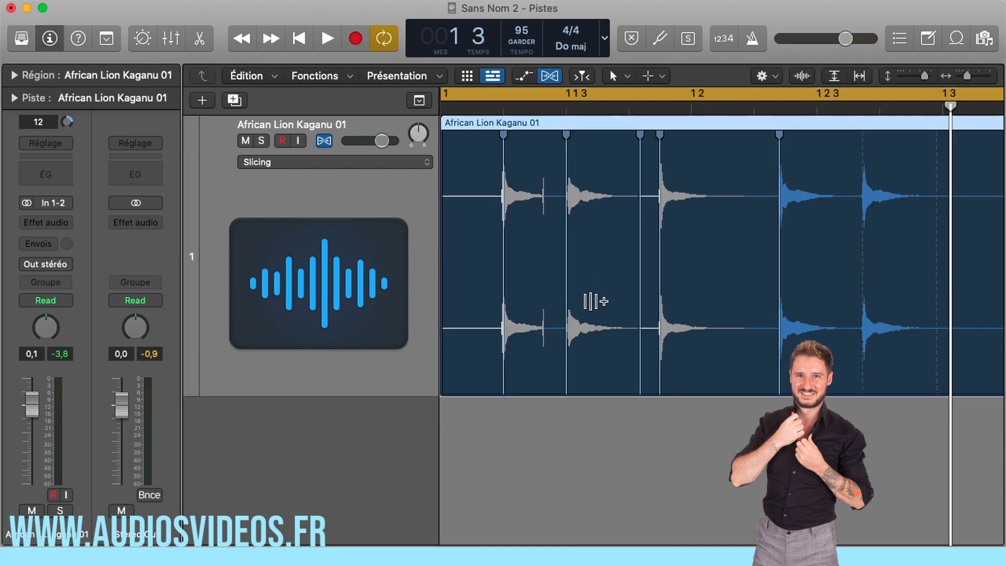
- Delete the flex marker just before the shifted beat 2 hit and play back the edited rhythm
double_click(641, 135)
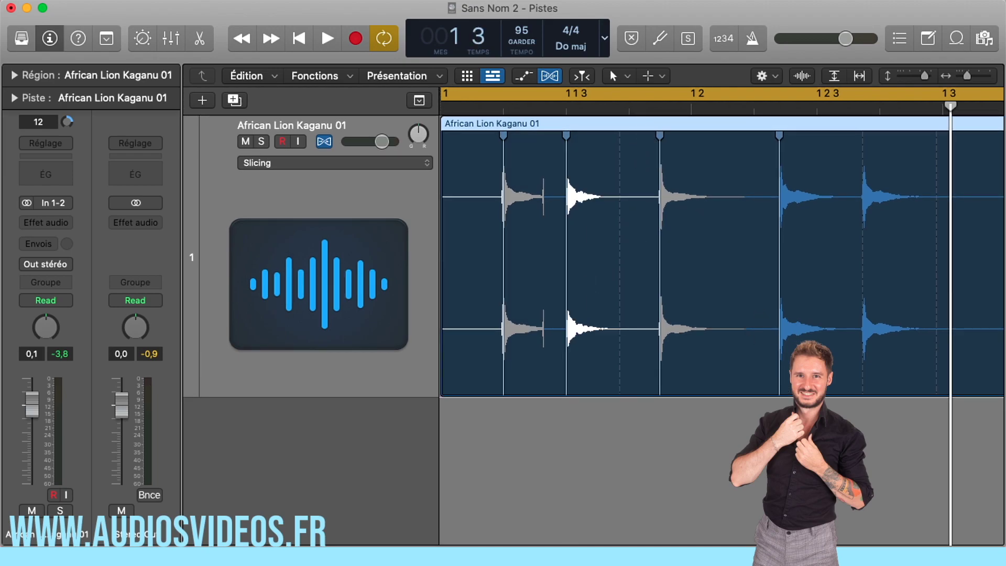
key("space")
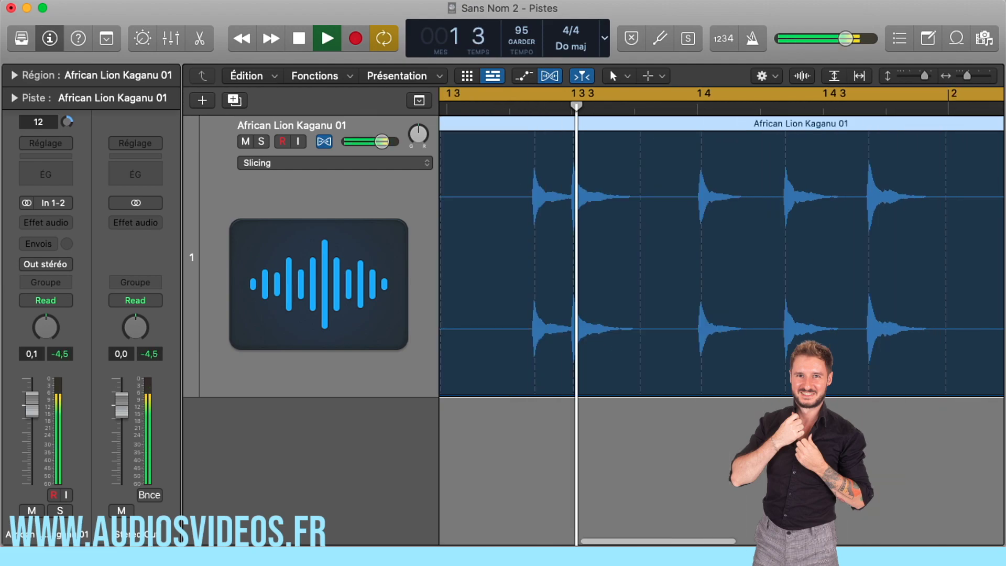
key("space")
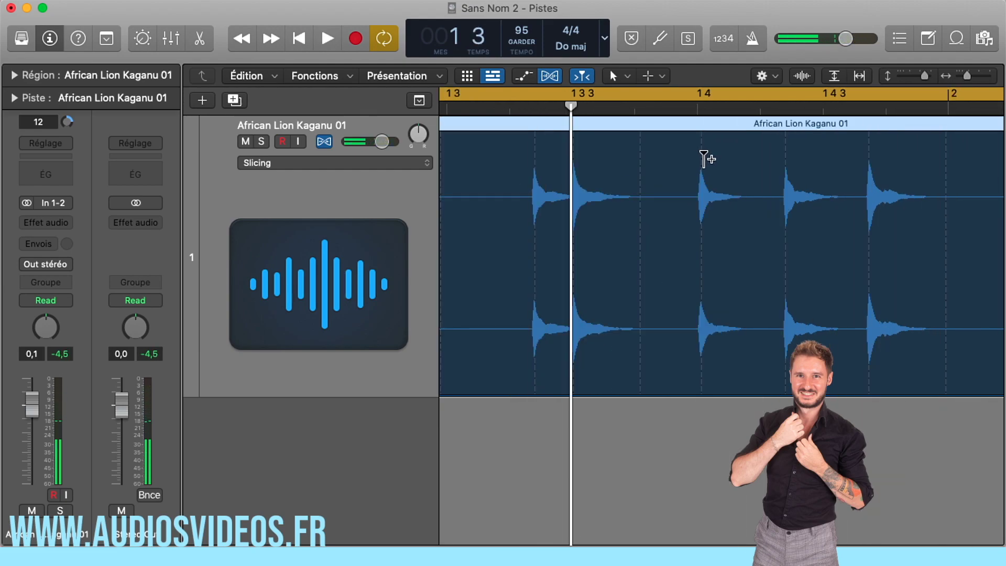
- Align the beat 4 hit to the grid, shift the next two hits earlier with flex markers, the last to 1 4 3, and play back
left_click_drag(704, 158, 699, 160)
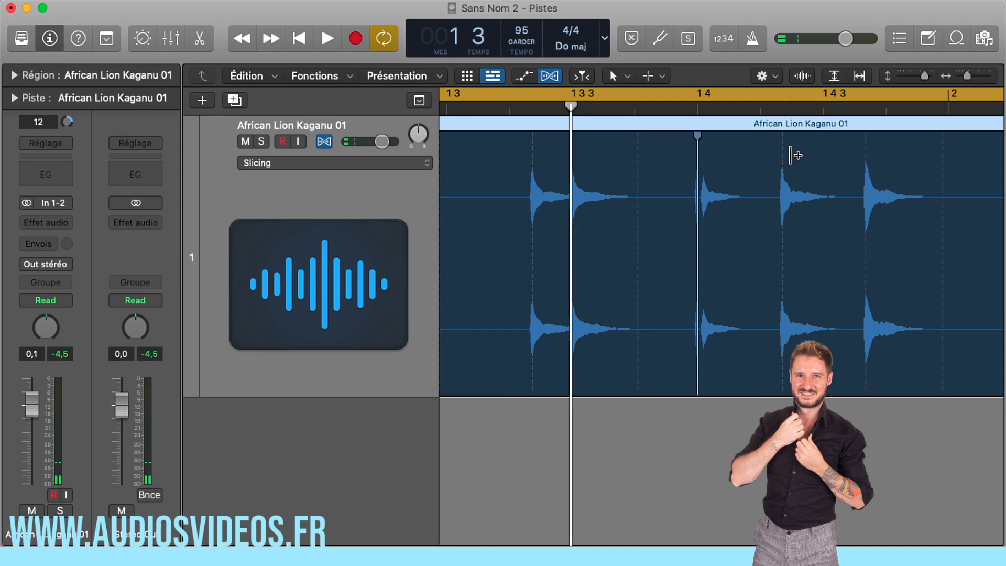
mouse_move(782, 157)
left_mouse_down()
mouse_move(765, 148)
mouse_move(763, 160)
left_mouse_up()
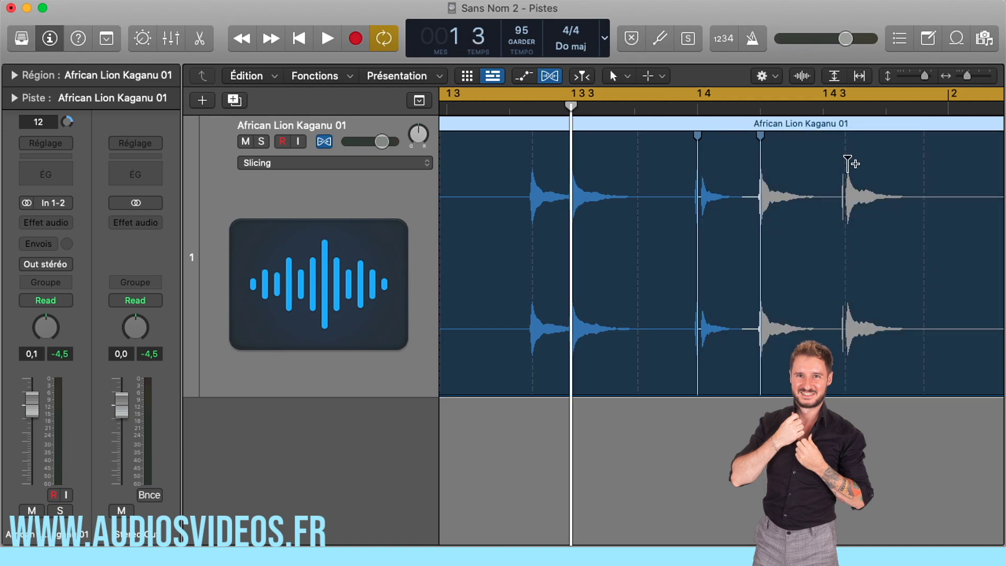
left_click_drag(845, 164, 823, 166)
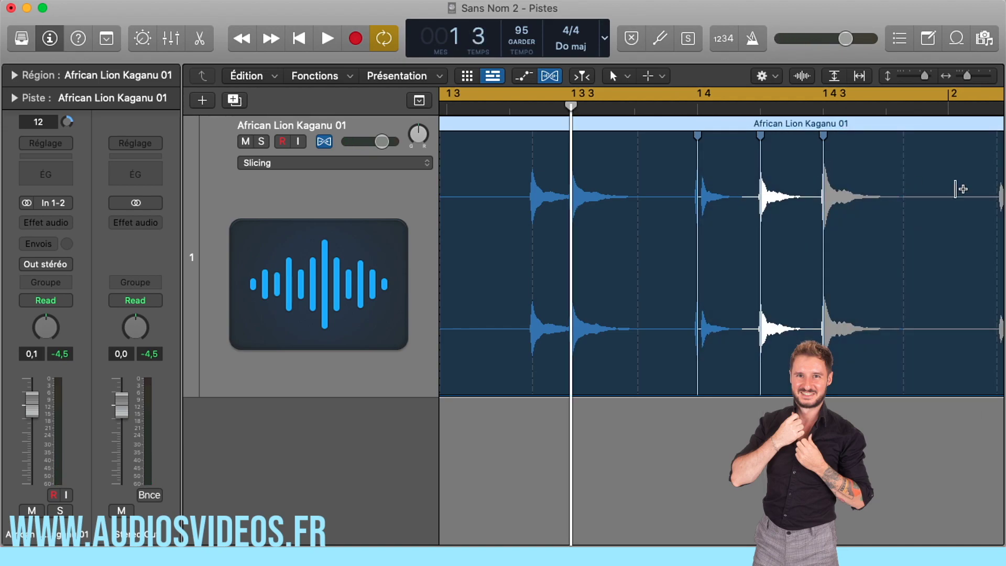
key("Return")
key("space")
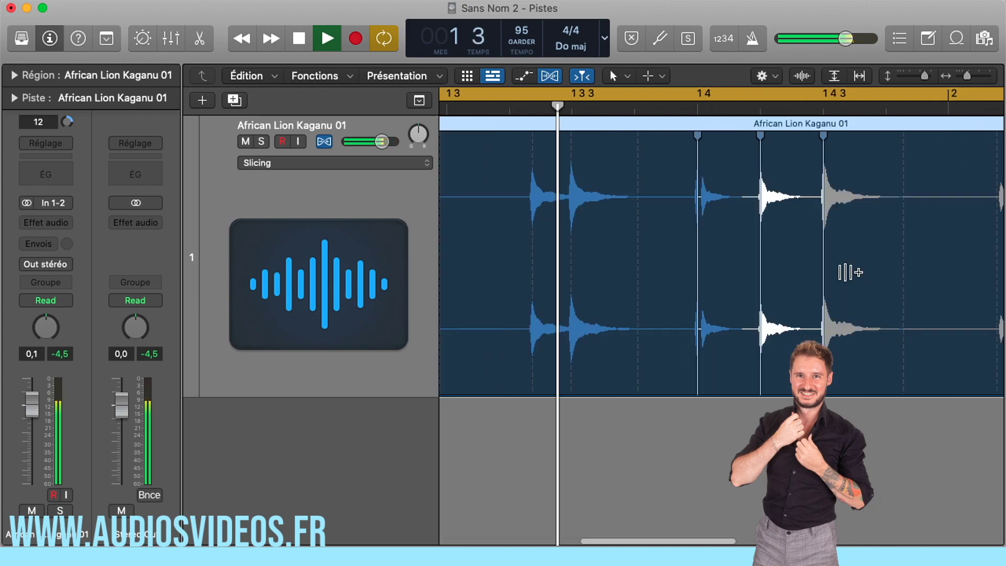
key("space")
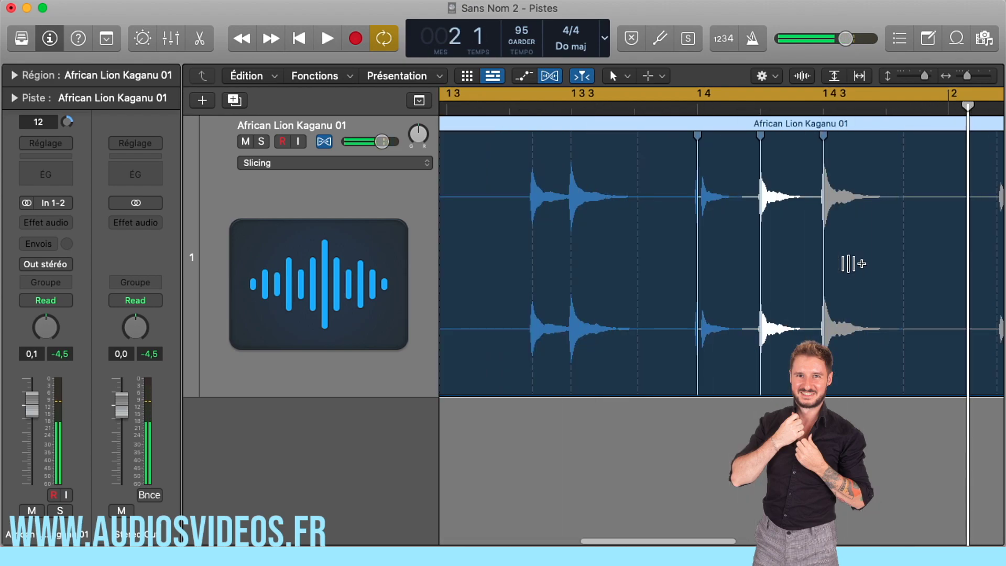
- Move the second hit after beat 2 later with a flex marker, placing it just past beat 3
key("super+Left")
scroll(848, 263, "left", 2)
scroll(849, 264, "down", 4)
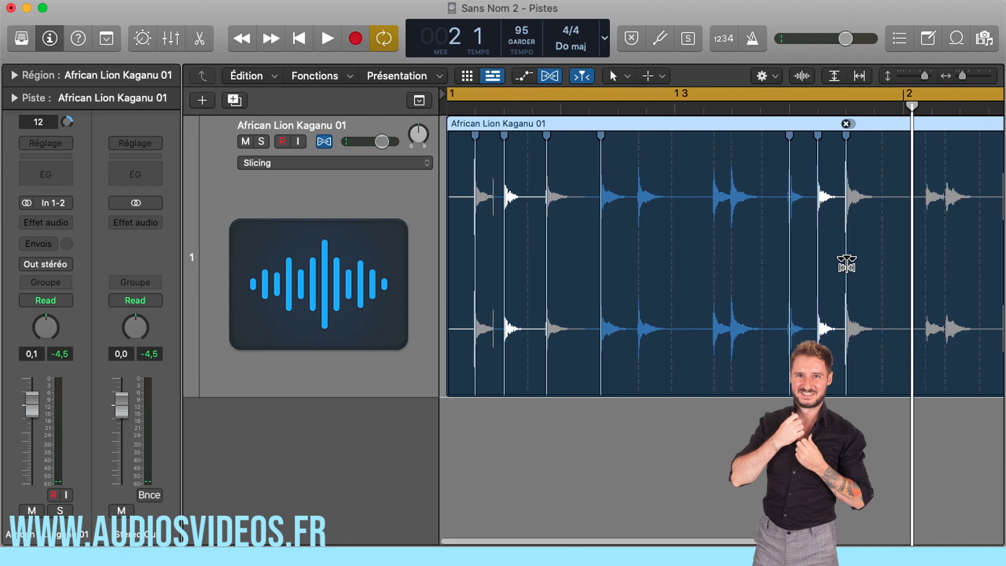
mouse_move(638, 168)
left_mouse_down()
mouse_move(716, 168)
mouse_move(703, 169)
left_mouse_up()
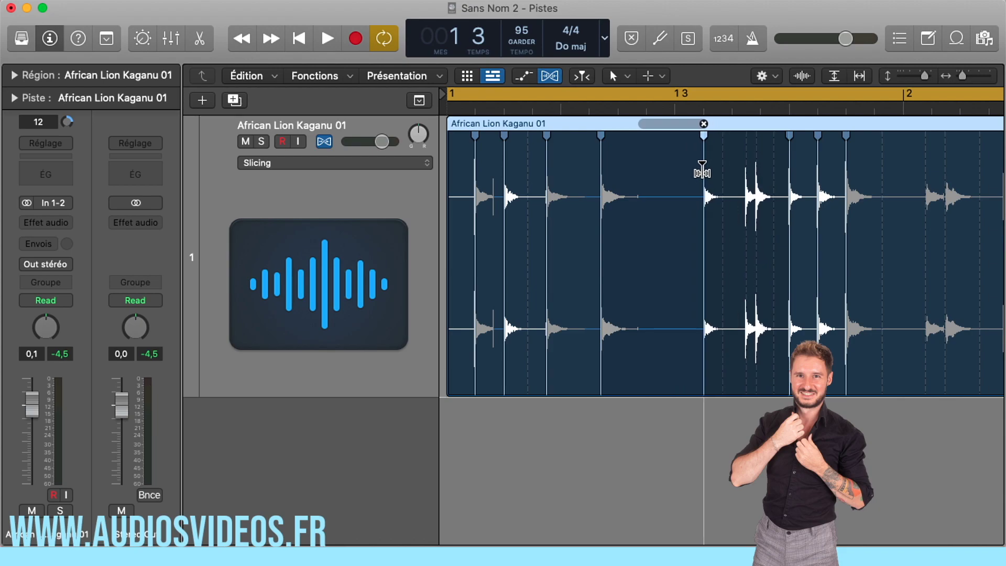
- Set the track's Flex mode to Flex Time - automatique (Slicing) and play back the loop
left_click(406, 163)
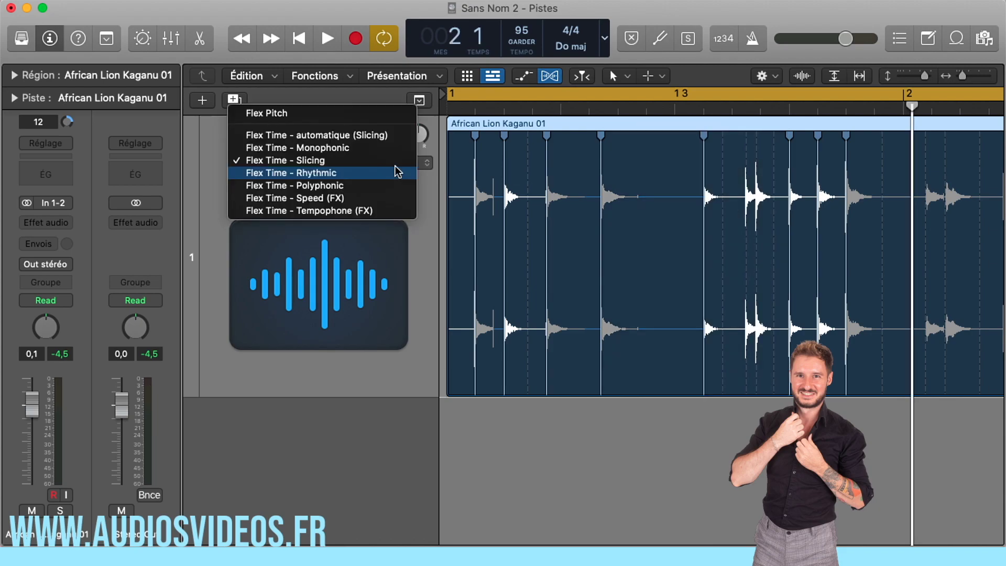
left_click(370, 137)
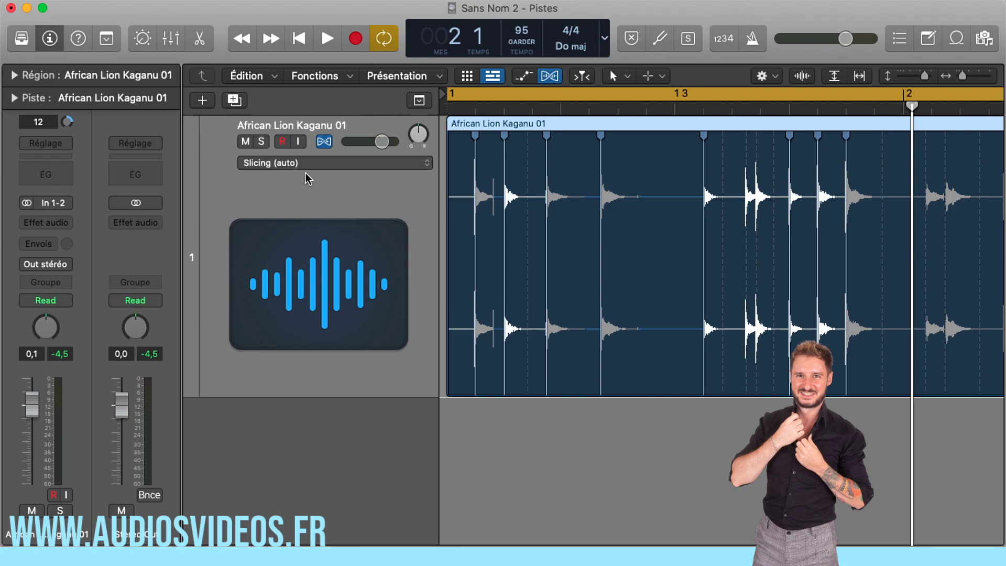
key("space")
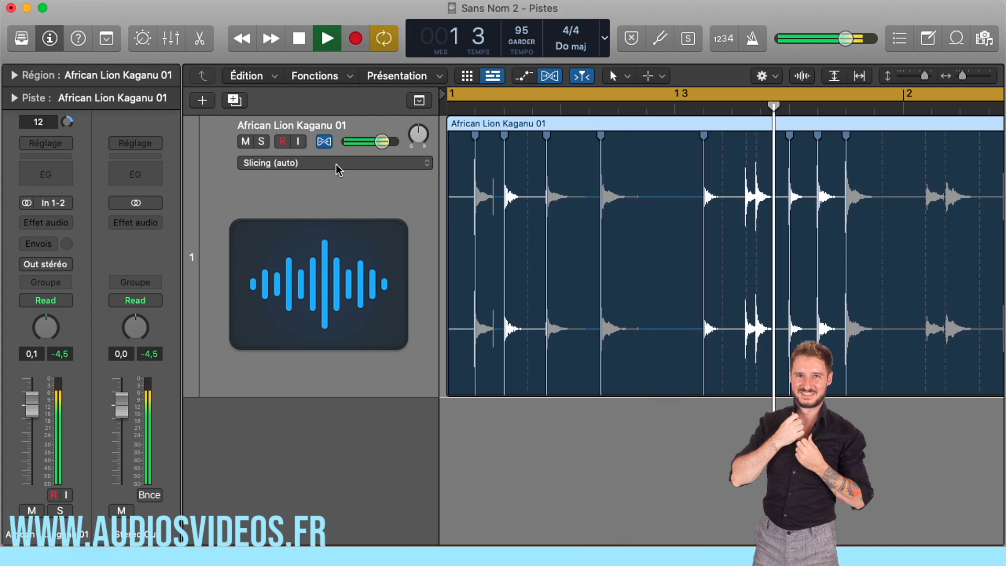
key("space")
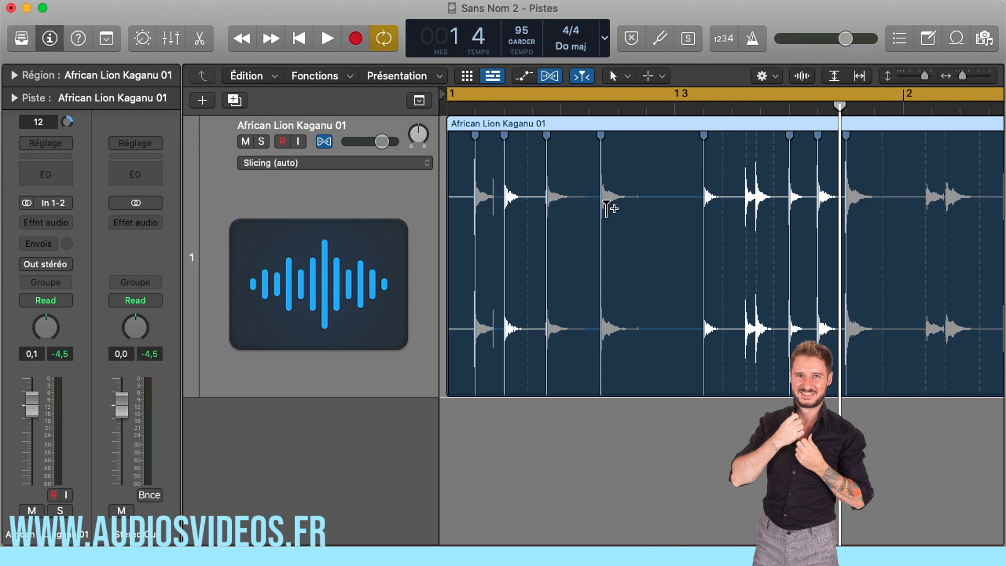
- Set the Flex mode to Monophonic, stretch the hit before beat 3 until just past that beat, and play back the result
left_click(365, 173)
left_click(334, 177)
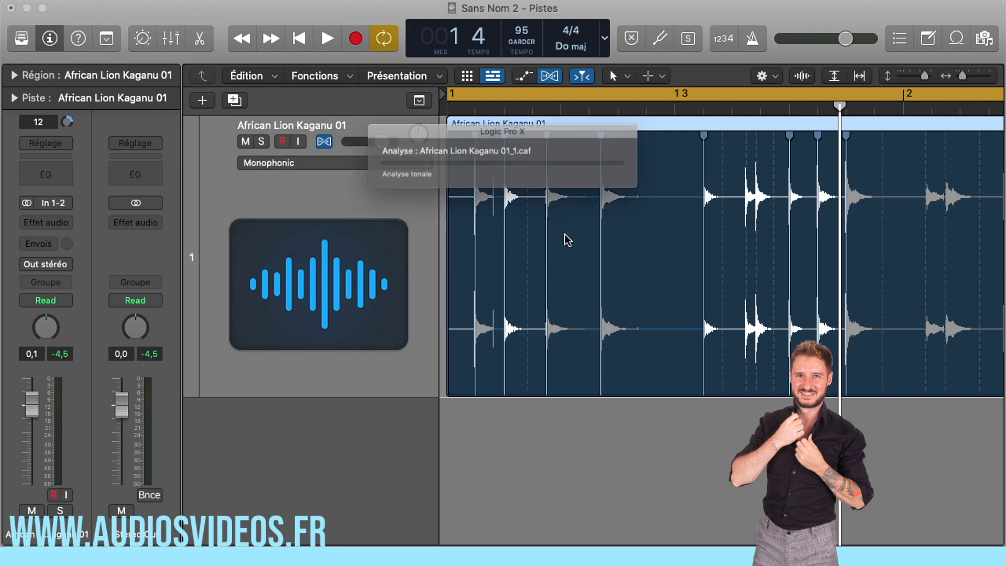
mouse_move(652, 186)
left_mouse_down()
mouse_move(709, 189)
mouse_move(625, 190)
mouse_move(714, 191)
left_mouse_up()
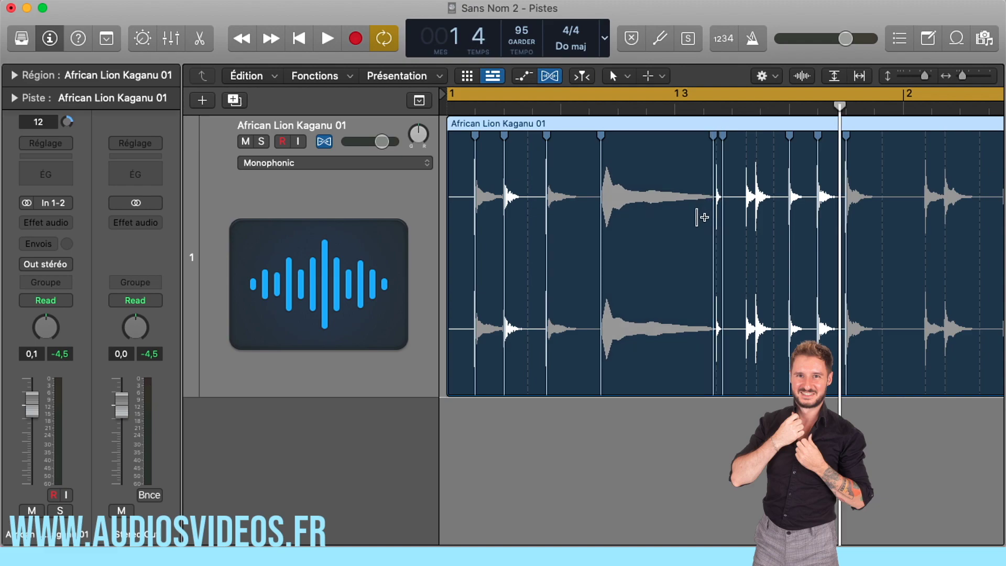
key("space")
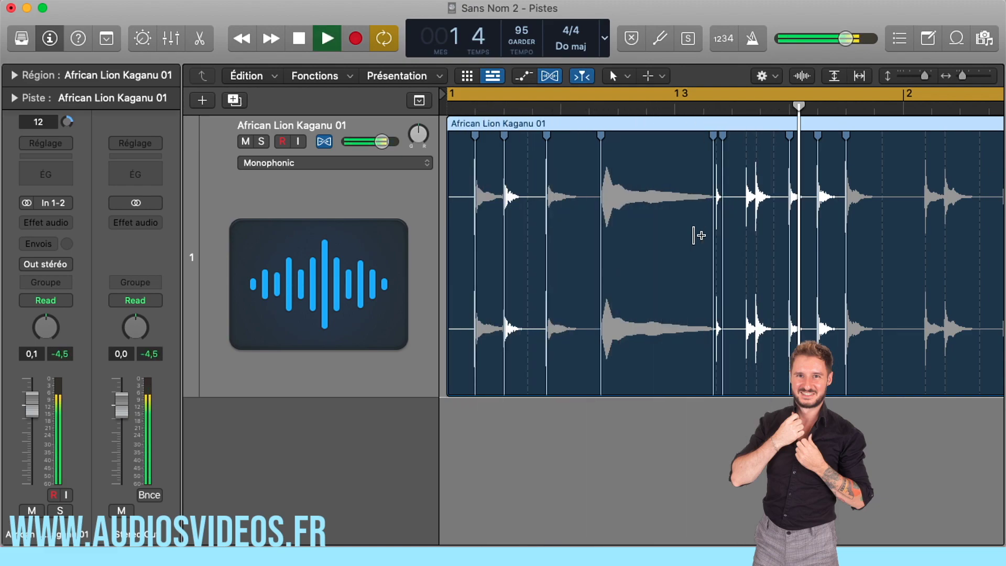
key("space")
- Delete the first of the two adjacent flex markers just past beat 3 and set the Flex mode to Rhythmic
left_click(713, 129)
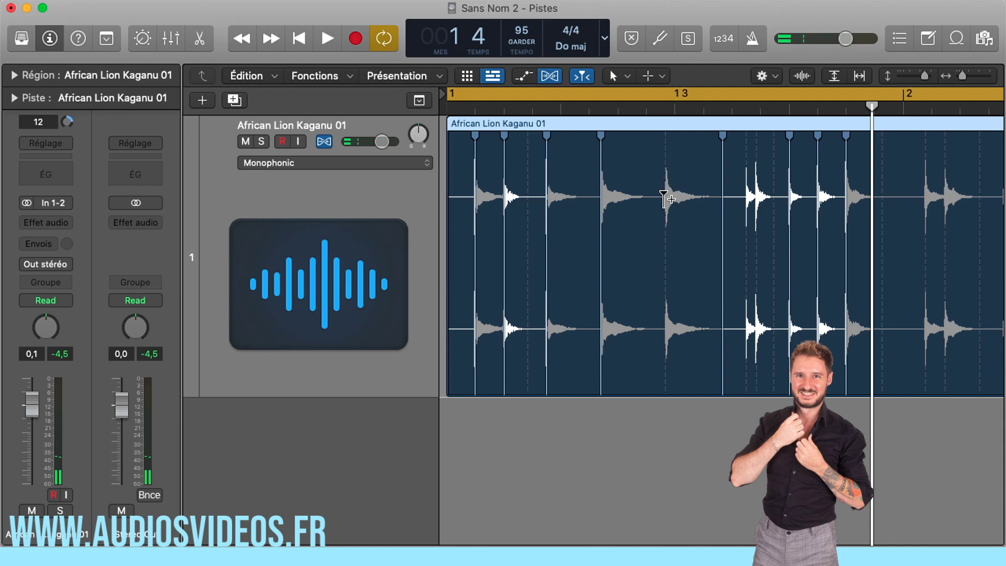
left_click(301, 166)
left_click(291, 175)
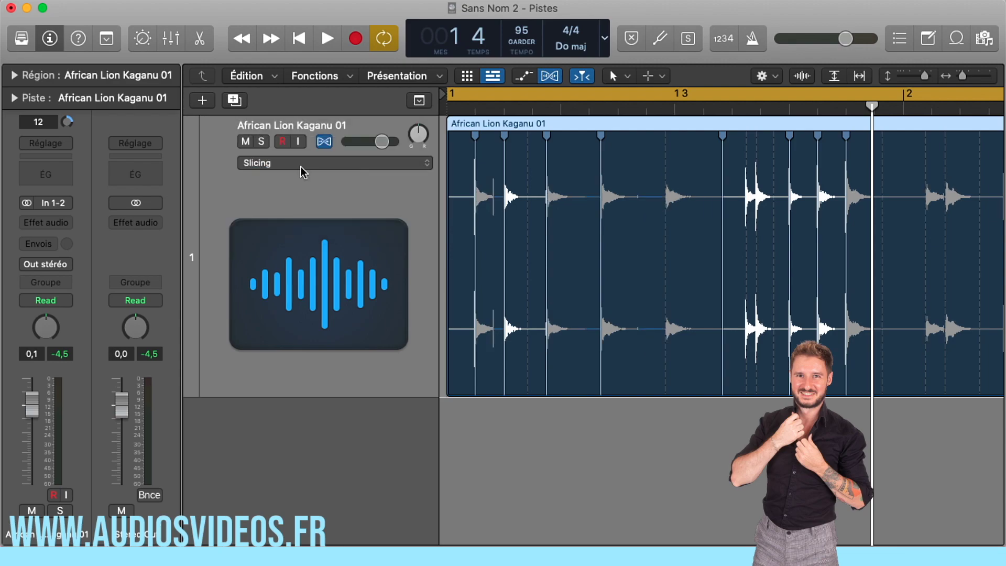
left_click(292, 165)
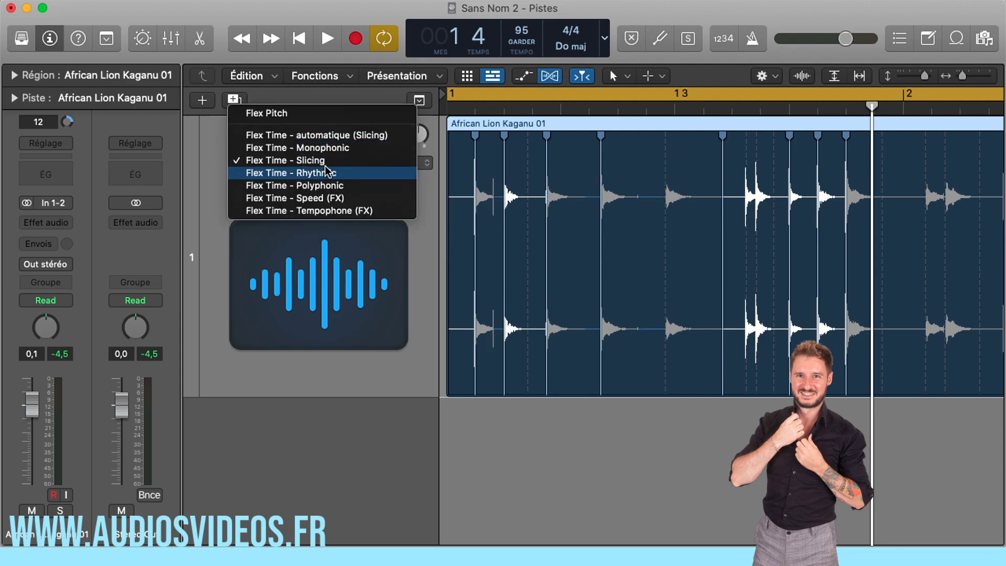
left_click(323, 174)
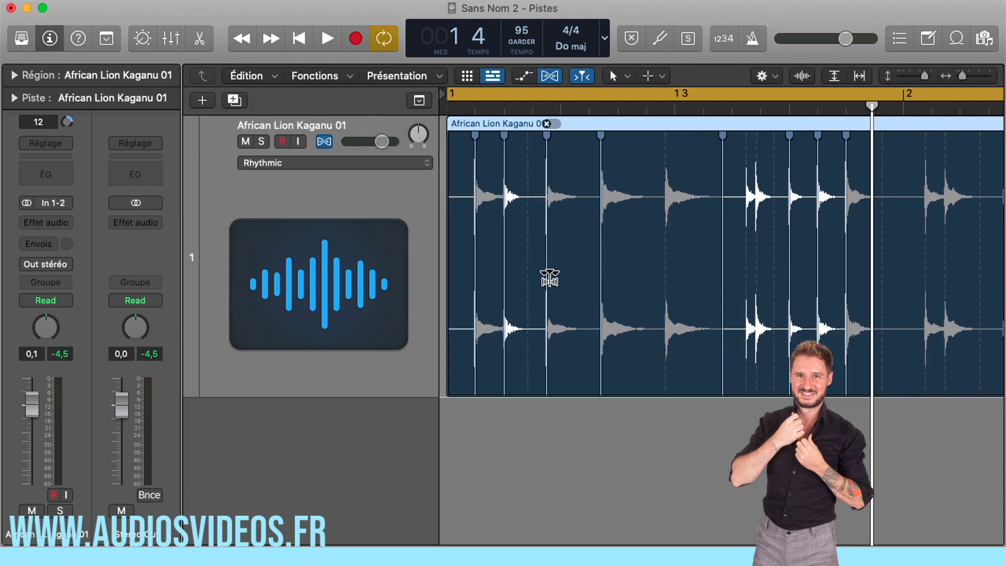
- Nudge the third hit slightly later, stretch the hit before beat 3 until just past that beat, and play back in Rhythmic mode
left_click(547, 298)
mouse_move(547, 298)
left_mouse_down()
mouse_move(535, 294)
mouse_move(549, 294)
left_mouse_up()
left_click_drag(661, 196, 704, 198)
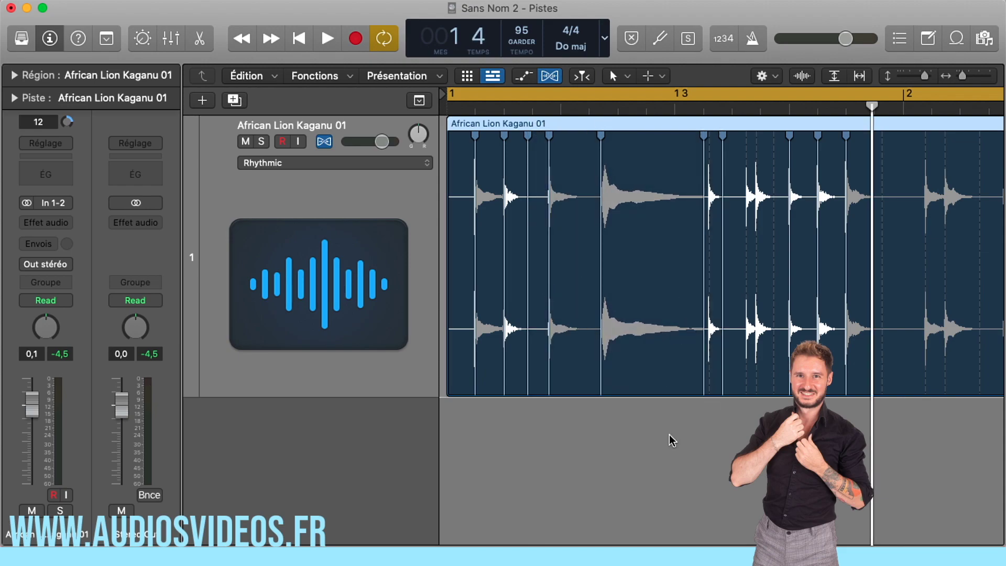
key("space")
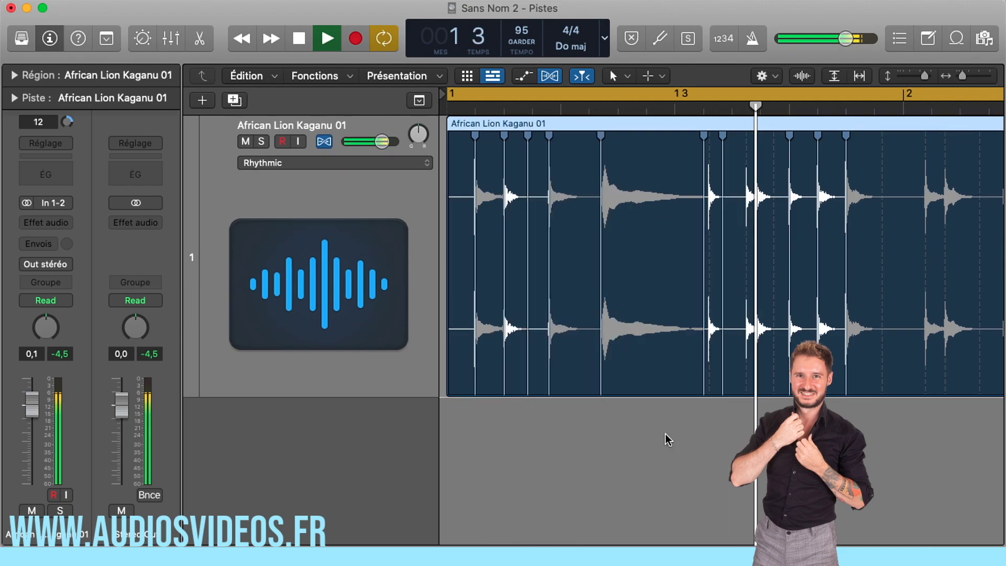
key("space")
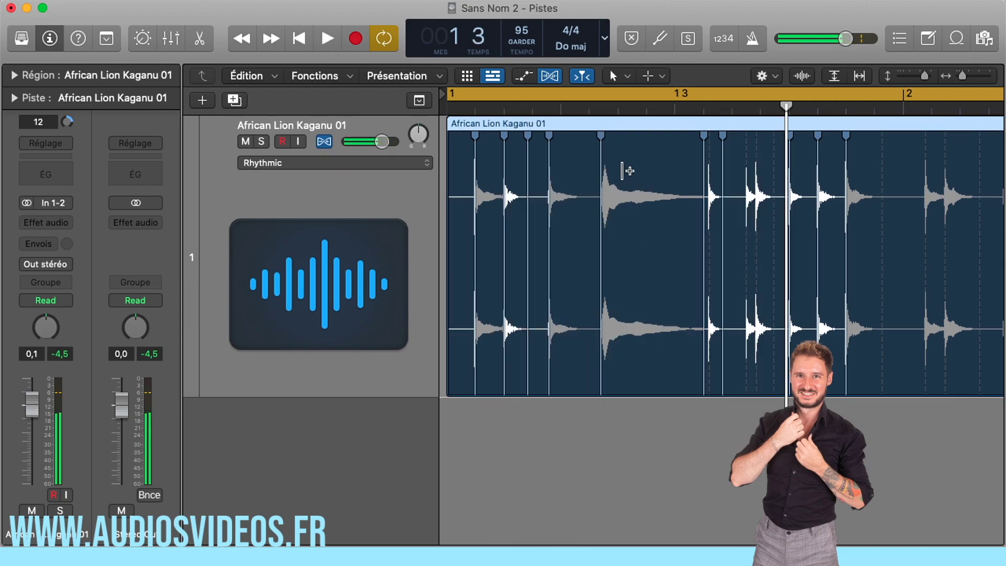
- Set the Flex mode to Monophonic, start the cycle range just before the stretched hit, and play back the range
left_click(375, 164)
left_click(339, 135)
left_click_drag(588, 94, 607, 94)
key("space")
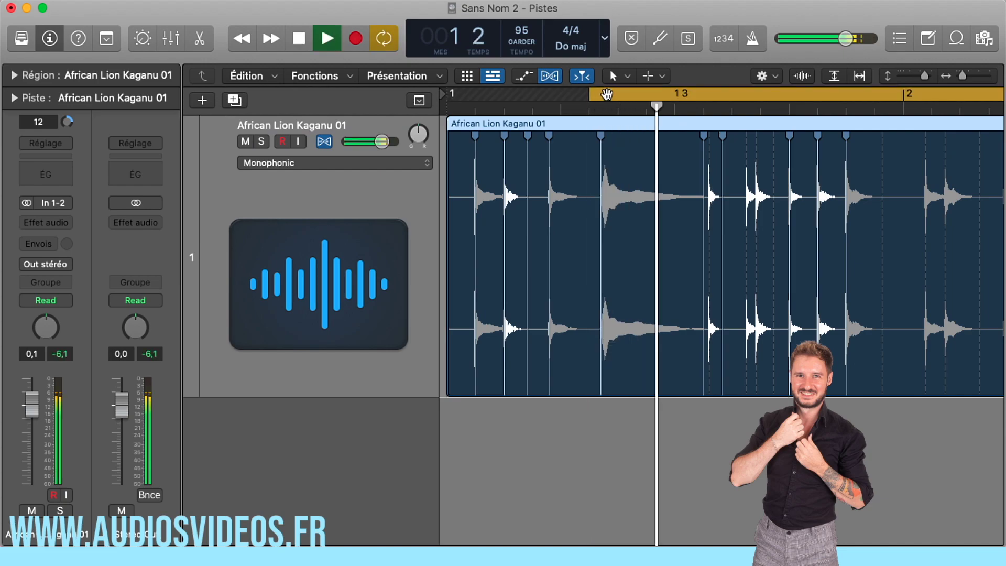
key("space")
- Set the Flex mode to Rhythmic and play back the stretched hit for comparison
left_click(288, 162)
left_click(296, 186)
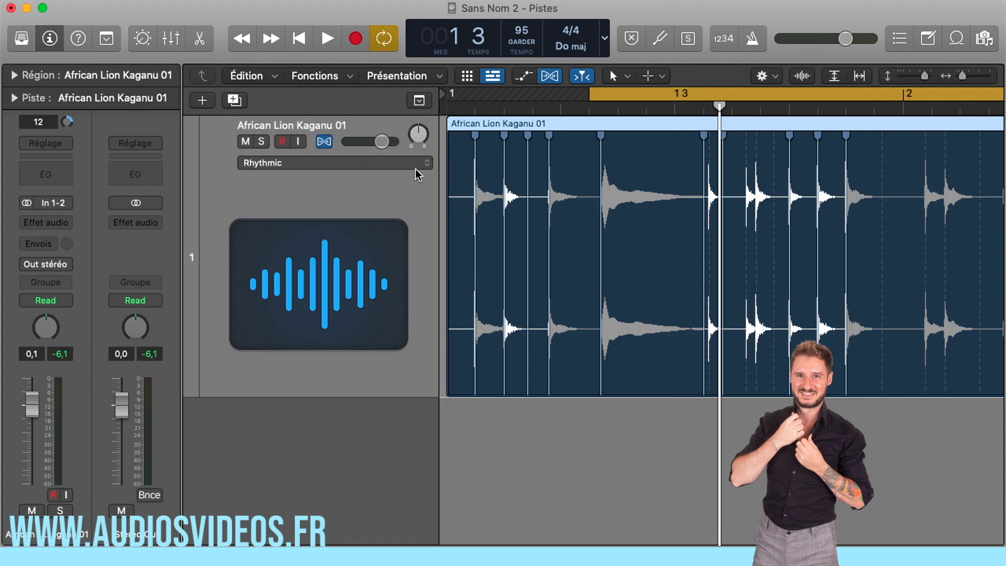
key("space")
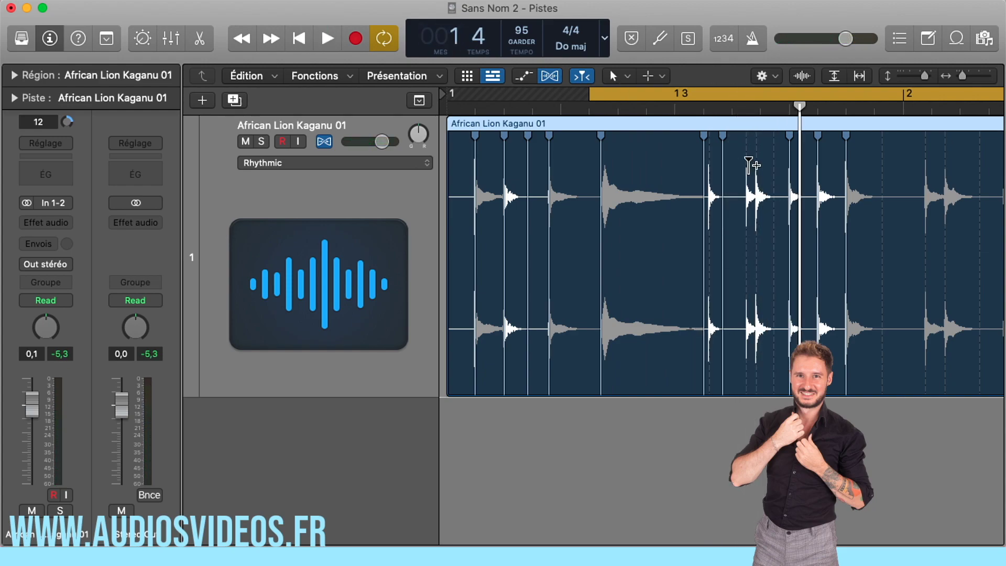
- Set the Flex mode to Polyphonic and play back the loop from the stretched hit
left_click(375, 170)
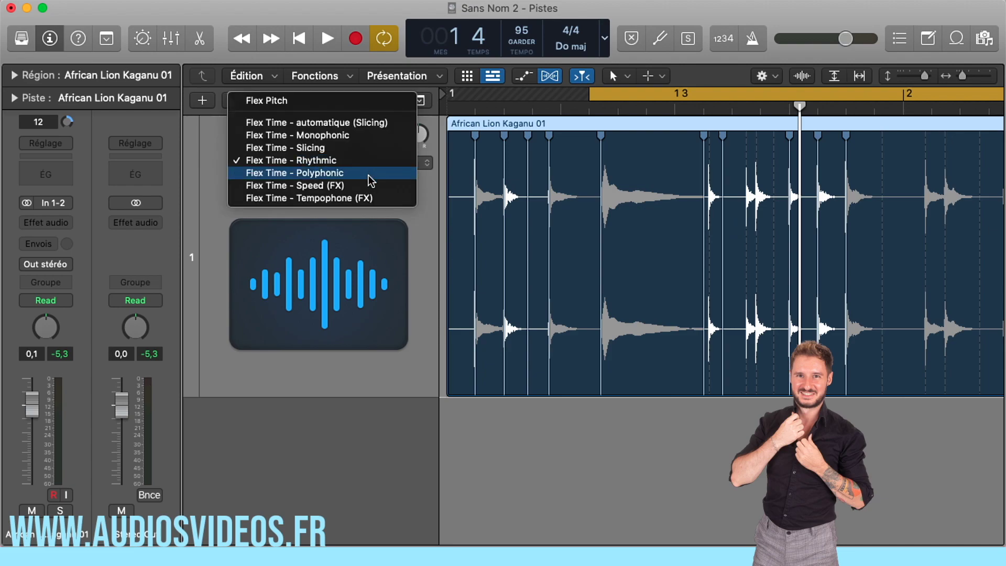
left_click(370, 176)
key("space")
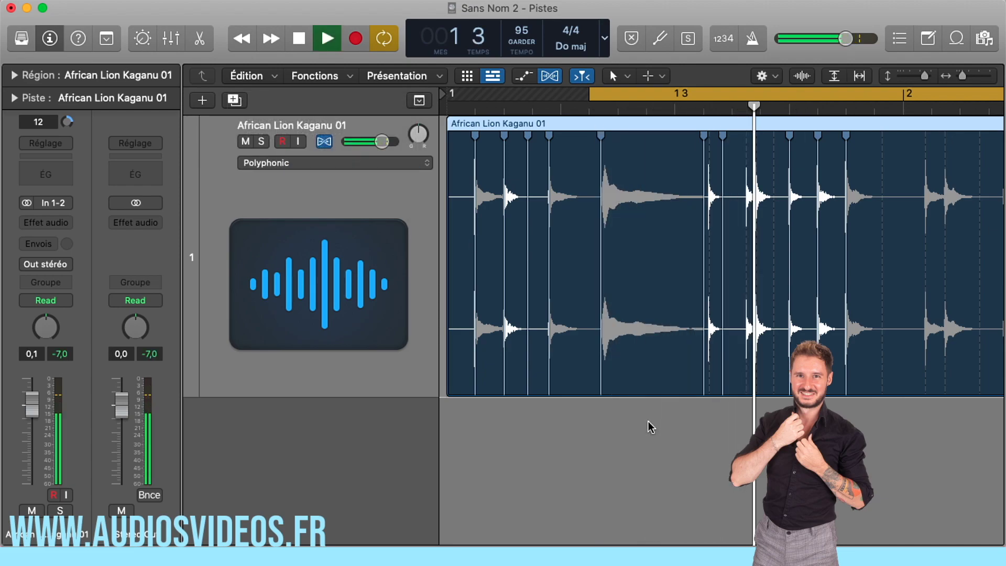
key("space")
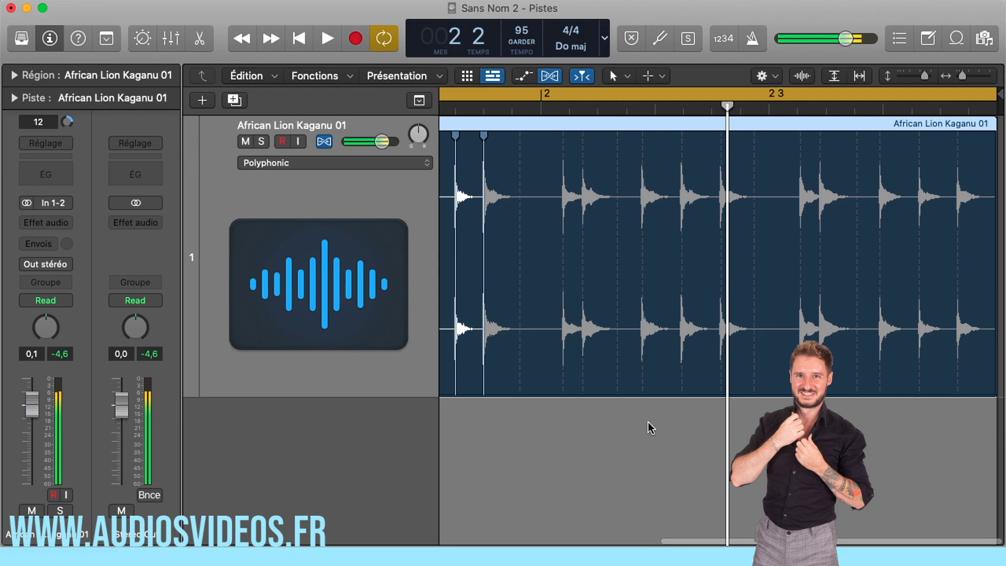
- Limit the cycle range to the section from the stretched hit to beat 4 and play it back in Polyphonic mode
scroll(519, 222, "left", 3)
scroll(523, 223, "left", 5)
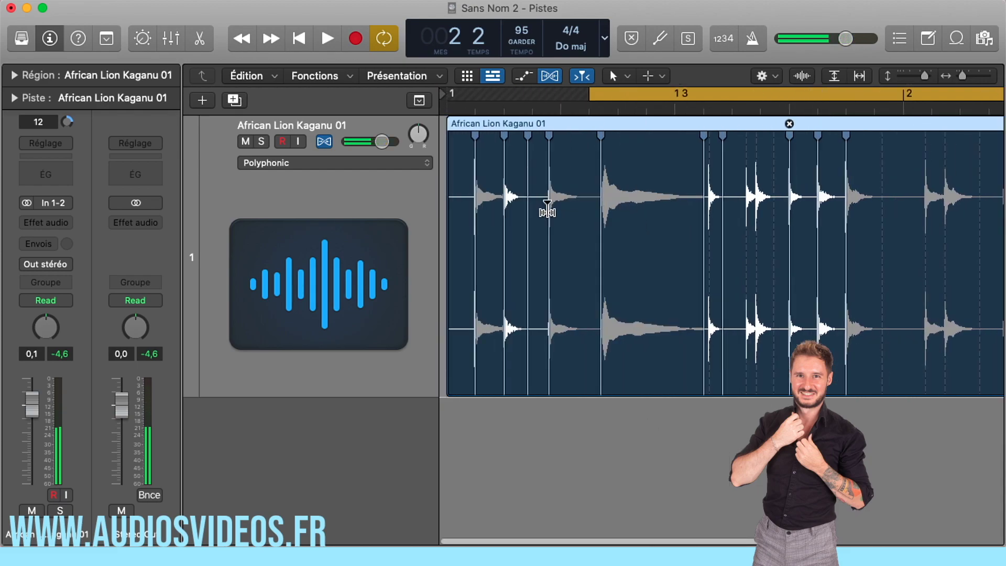
left_click(674, 97)
left_click_drag(599, 95, 790, 100)
key("space")
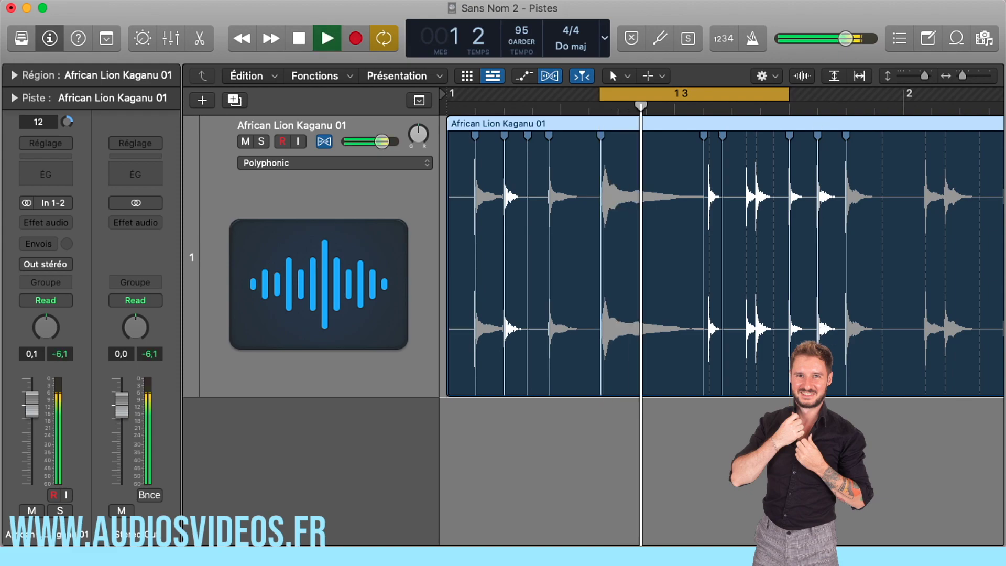
key("space")
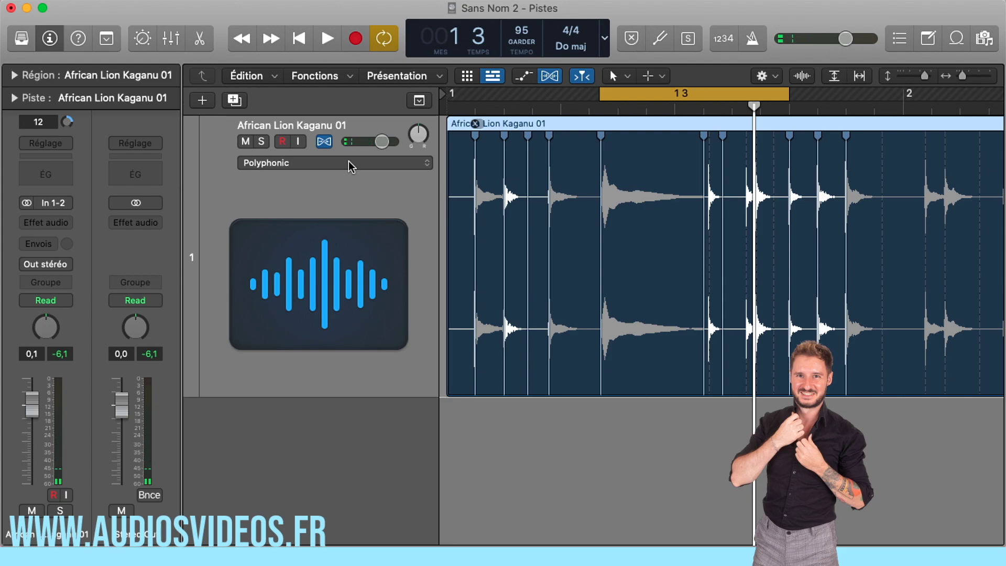
- Set the Flex mode to Speed (FX), play back the cycled section, and review the list of Flex modes
left_click(350, 166)
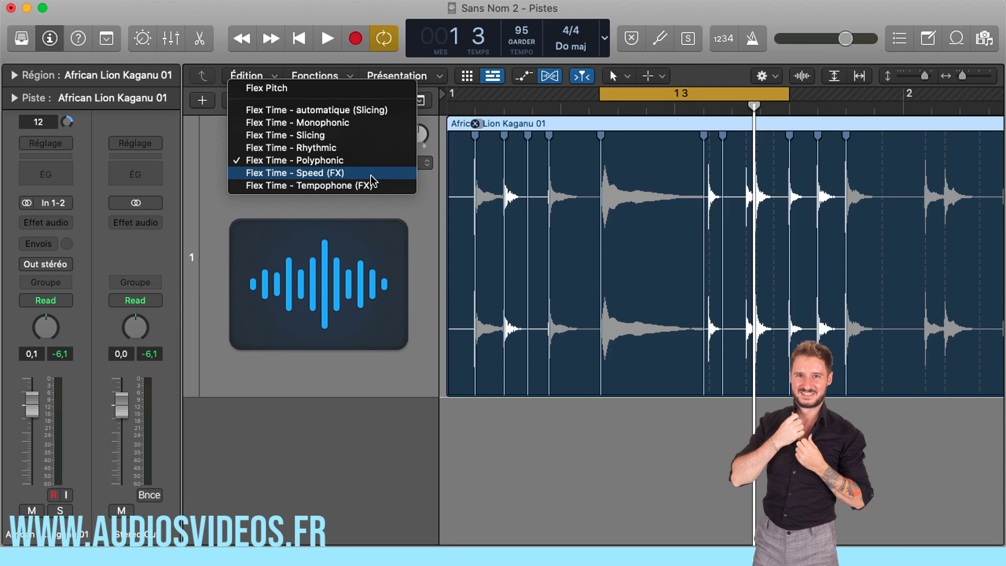
left_click(335, 173)
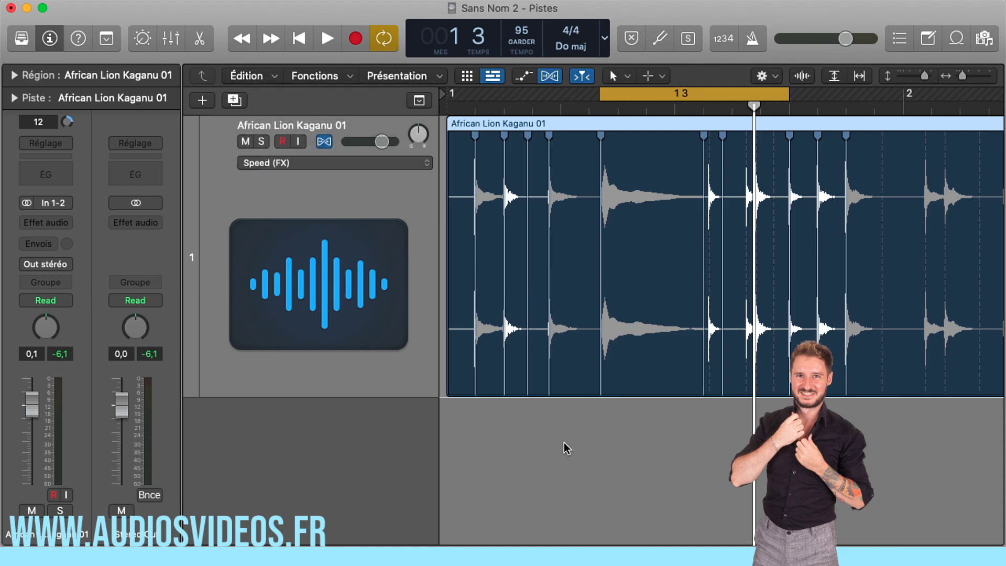
key("space")
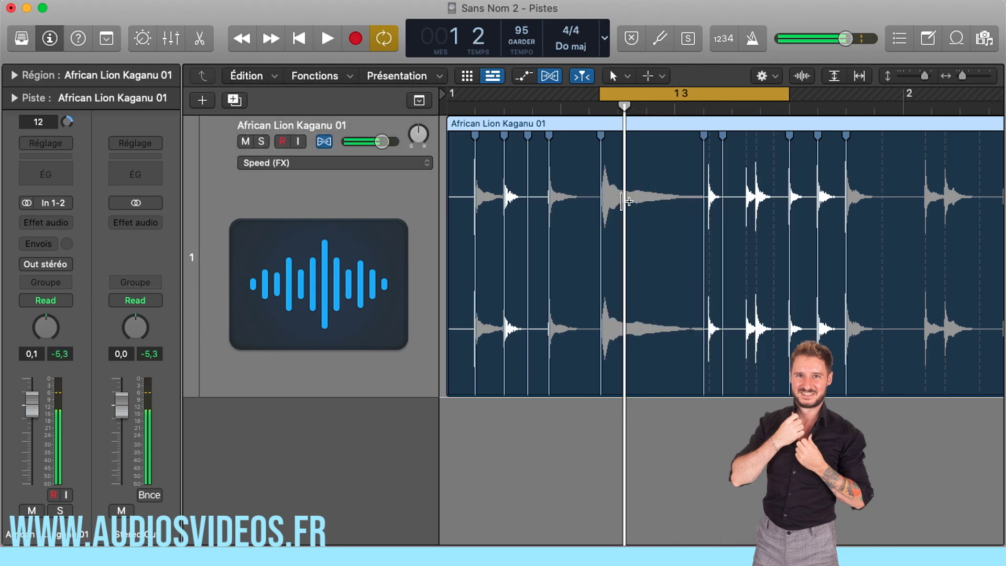
left_click(335, 167)
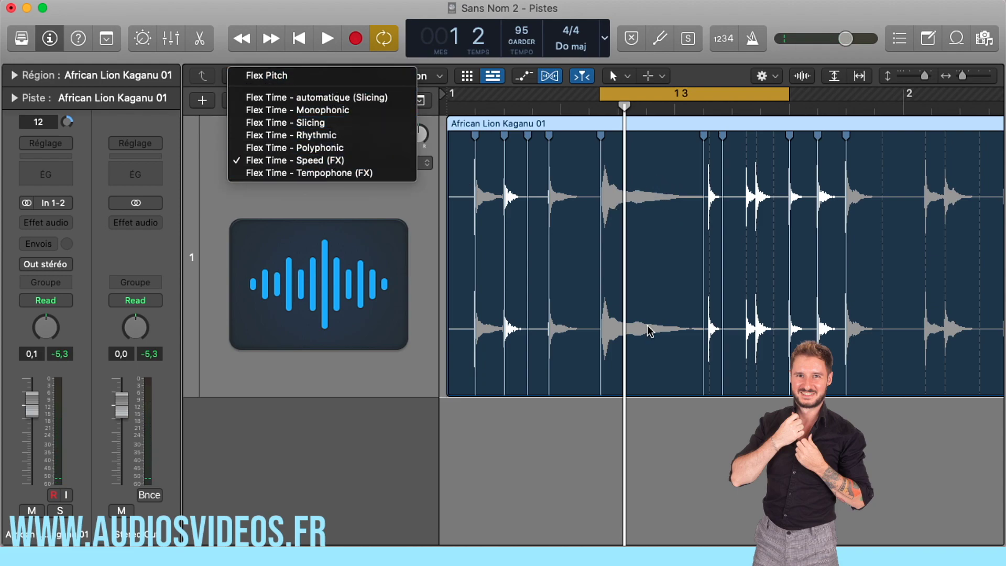
left_click(613, 276)
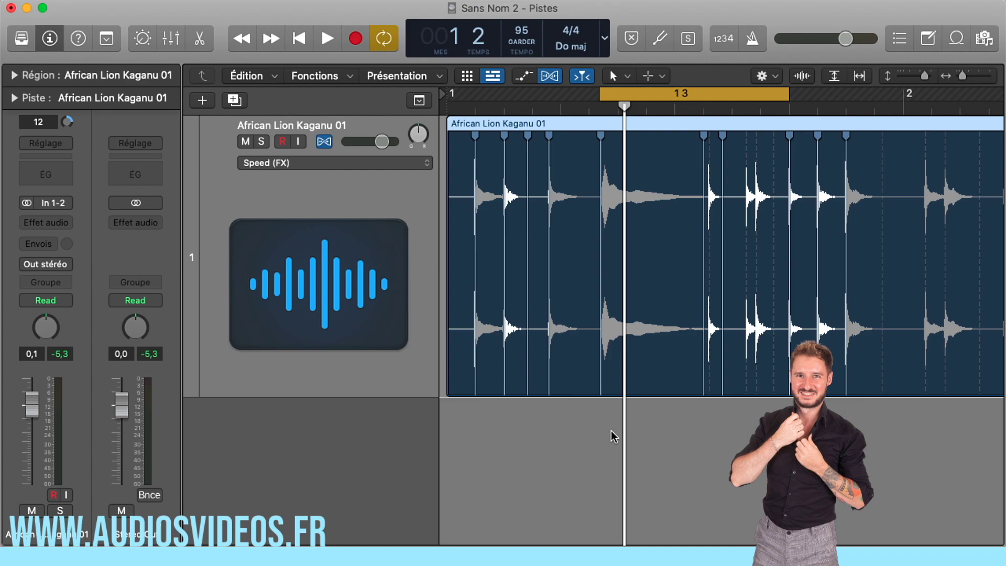
- Play back the cycled section in Speed (FX) mode and delete the two flex markers between the stretched hit and beat 4
key("space")
key("space")
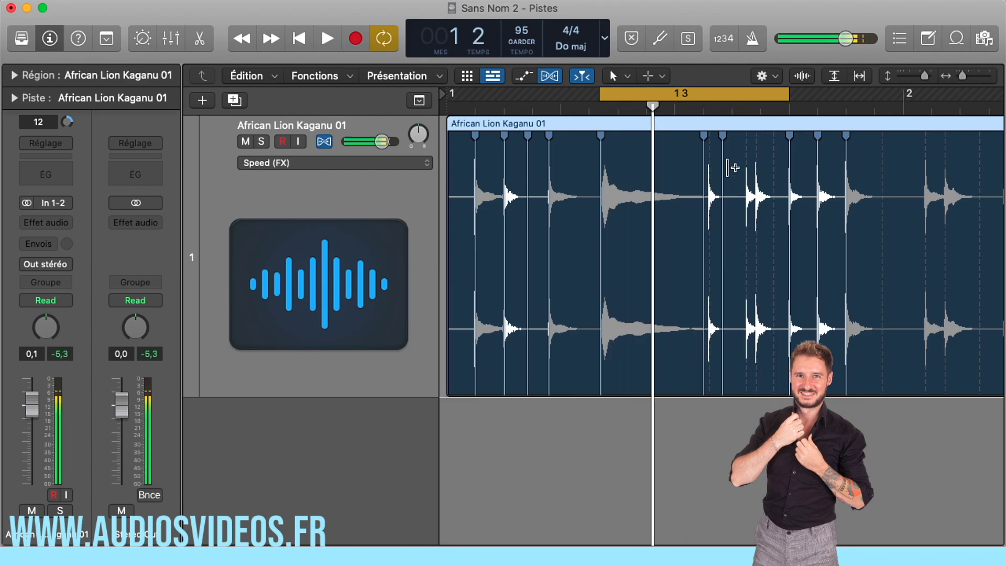
left_click(723, 124)
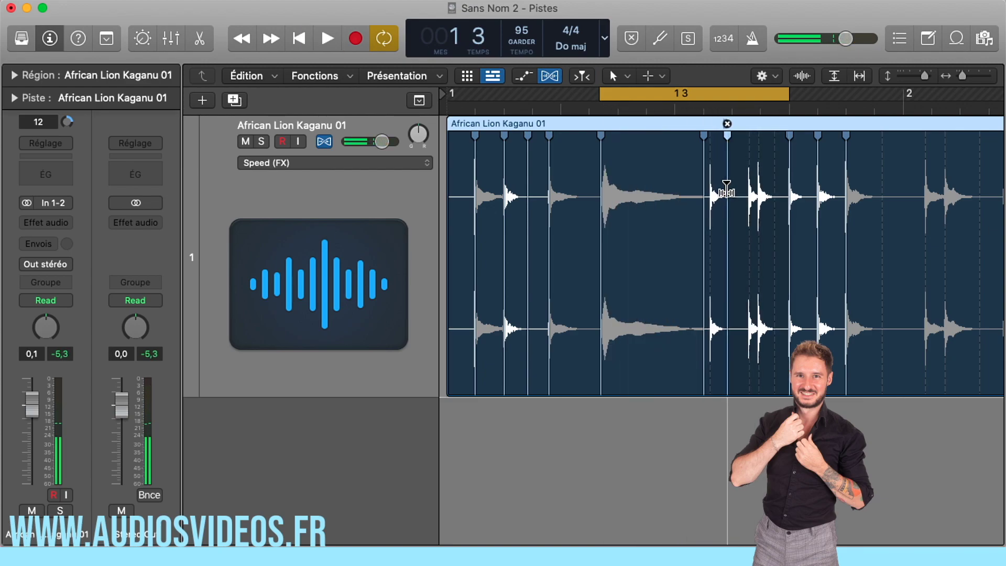
left_click(728, 124)
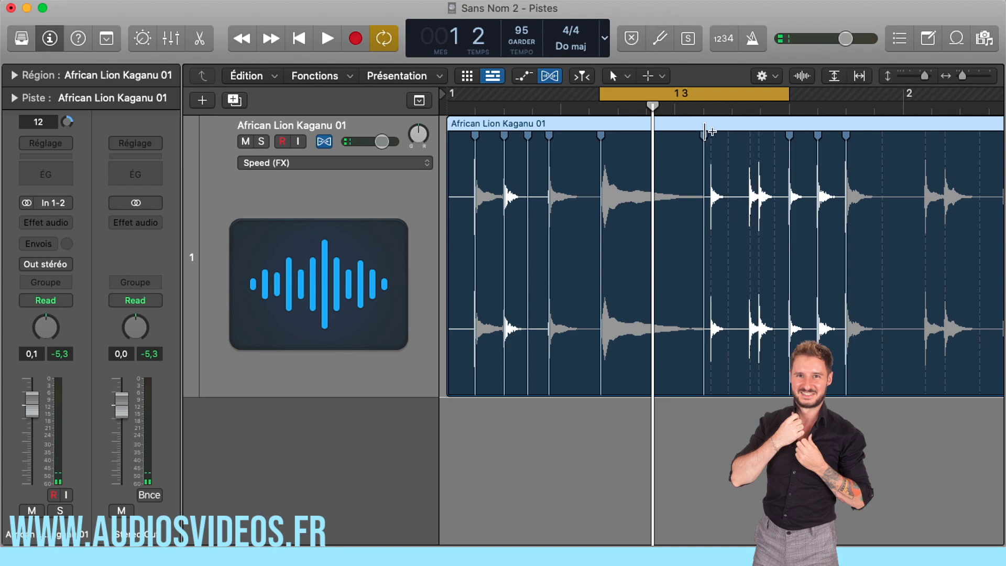
left_click(704, 125)
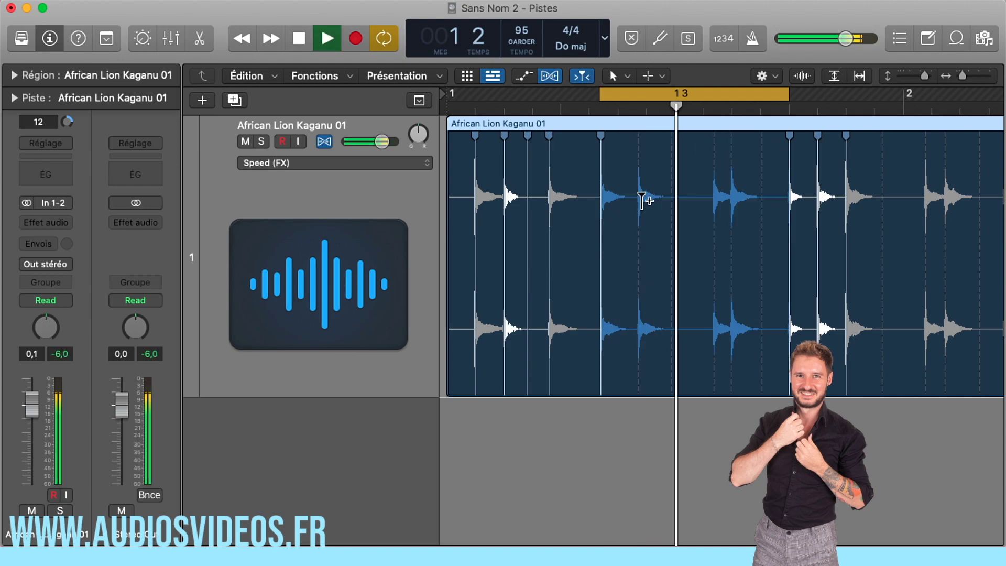
- Flex the second hit in the cycle range to a later position using new flex markers, and play back the section in Speed (FX) mode
left_click_drag(642, 166, 711, 173)
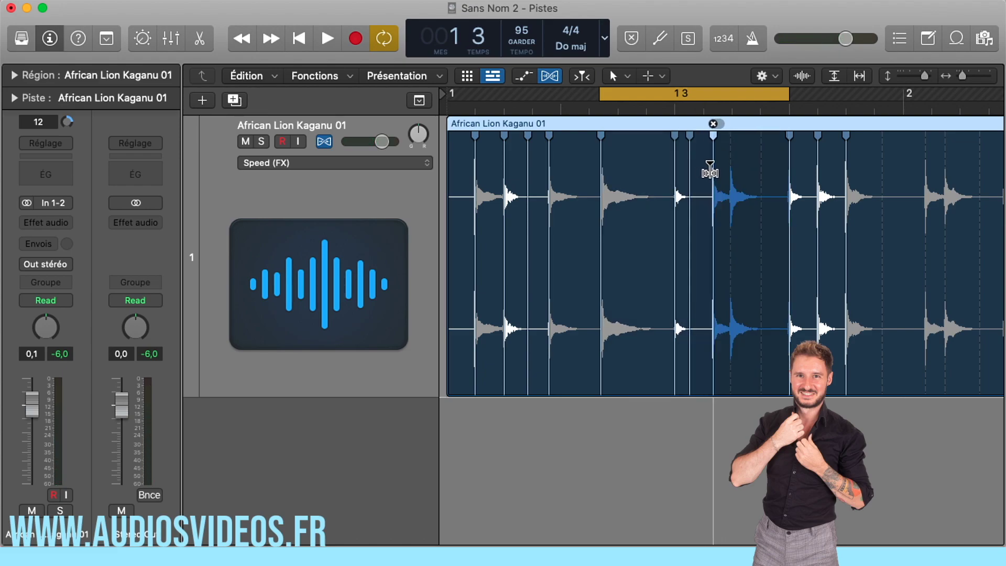
key("space")
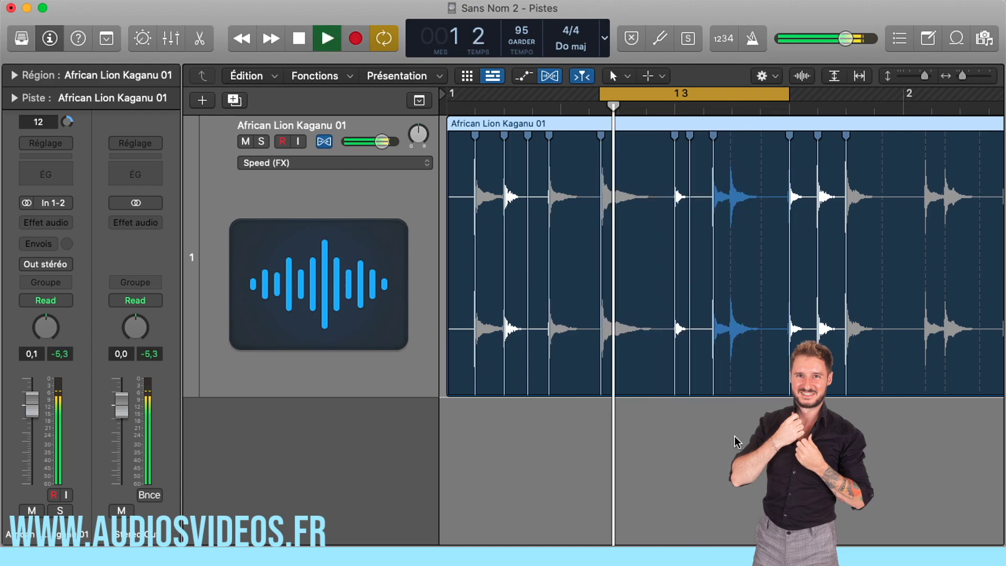
key("space")
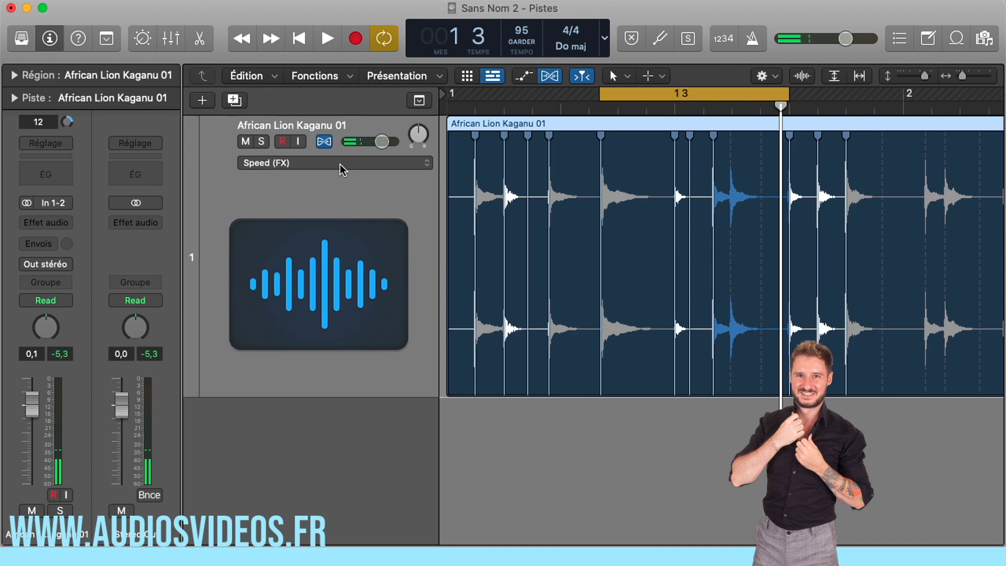
- Set the track's Flex mode to Tempophone (FX) and play back the cycled section
left_click(341, 167)
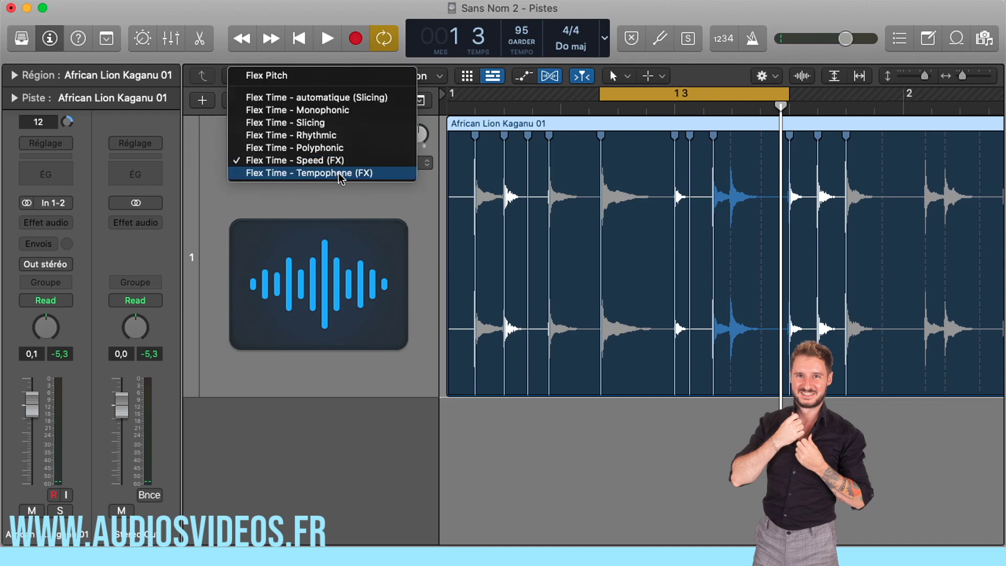
left_click(341, 173)
key("space")
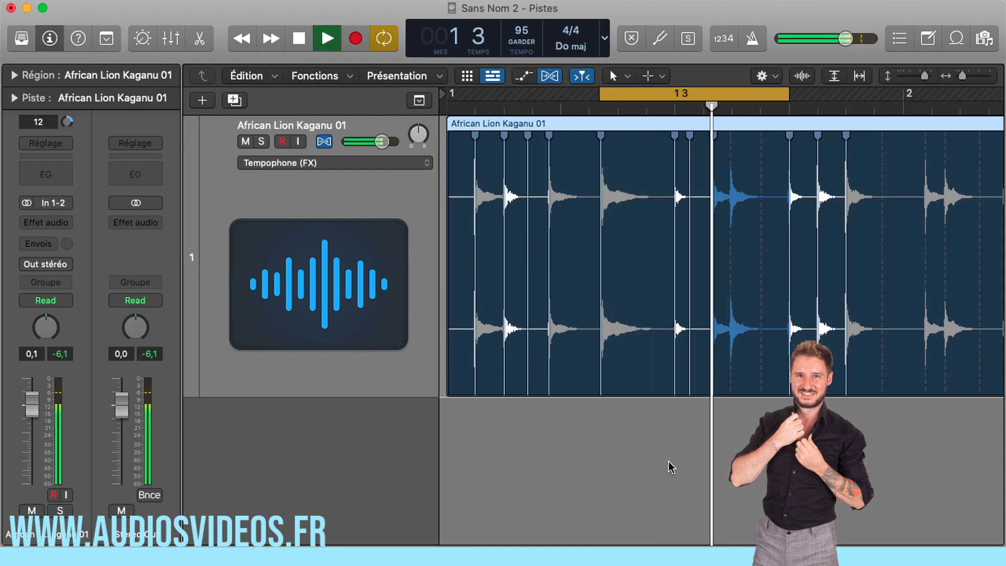
key("space")
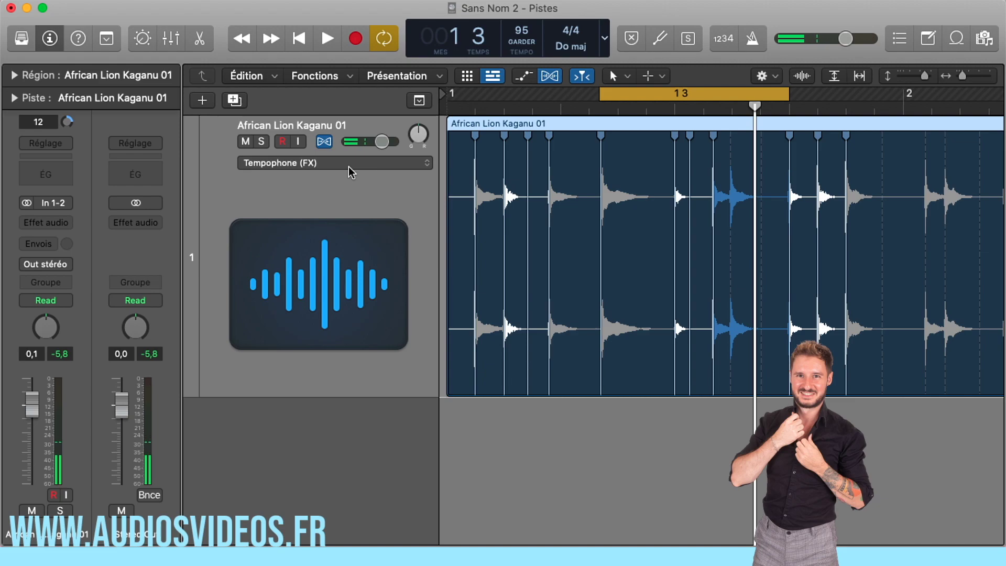
- Switch the Flex mode to Rhythmic and play back the cycled section for comparison
left_click(348, 167)
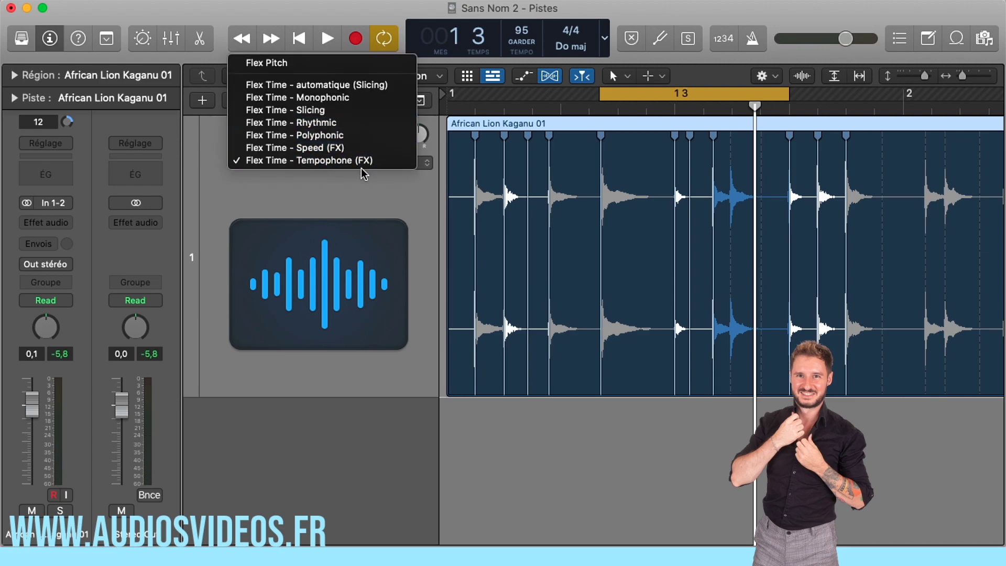
left_click(340, 123)
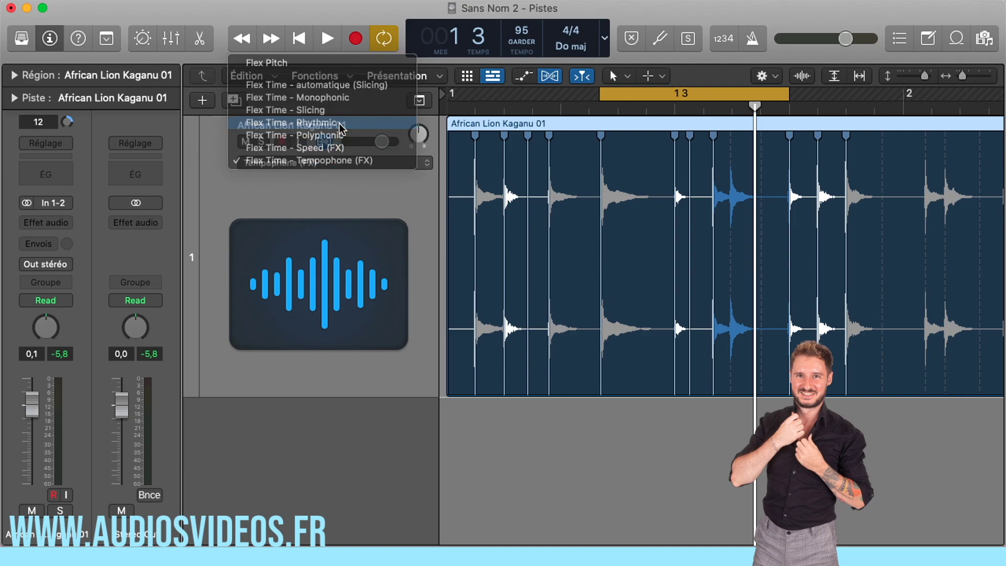
key("space")
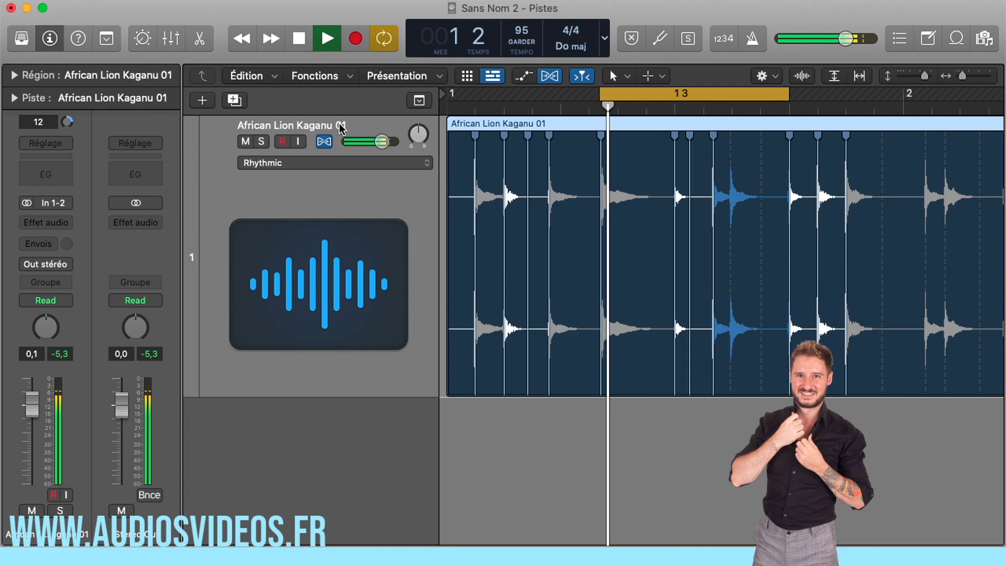
key("space")
- Return the Flex mode to Tempophone (FX) and play back the cycled section again
left_click(338, 163)
left_click(335, 199)
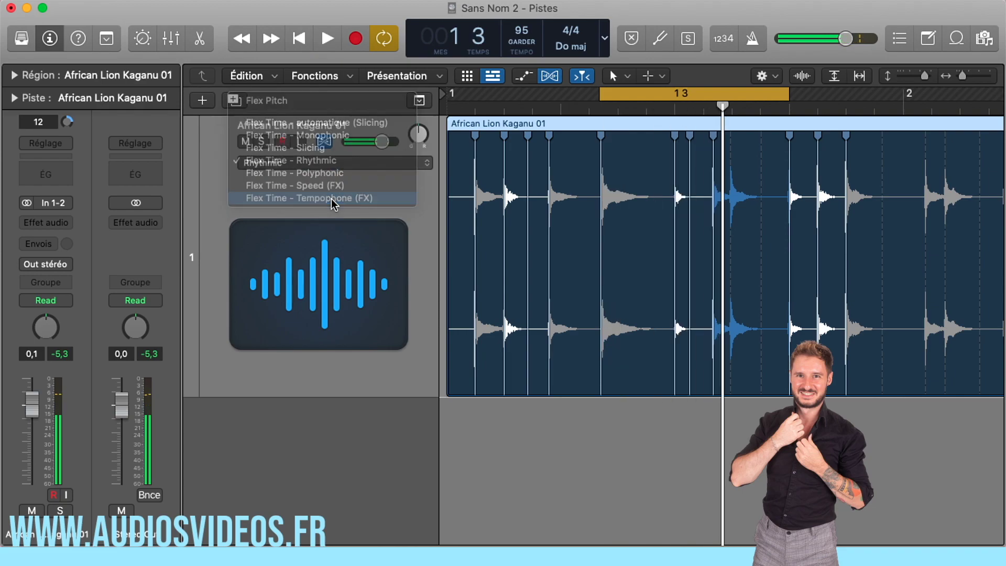
key("space")
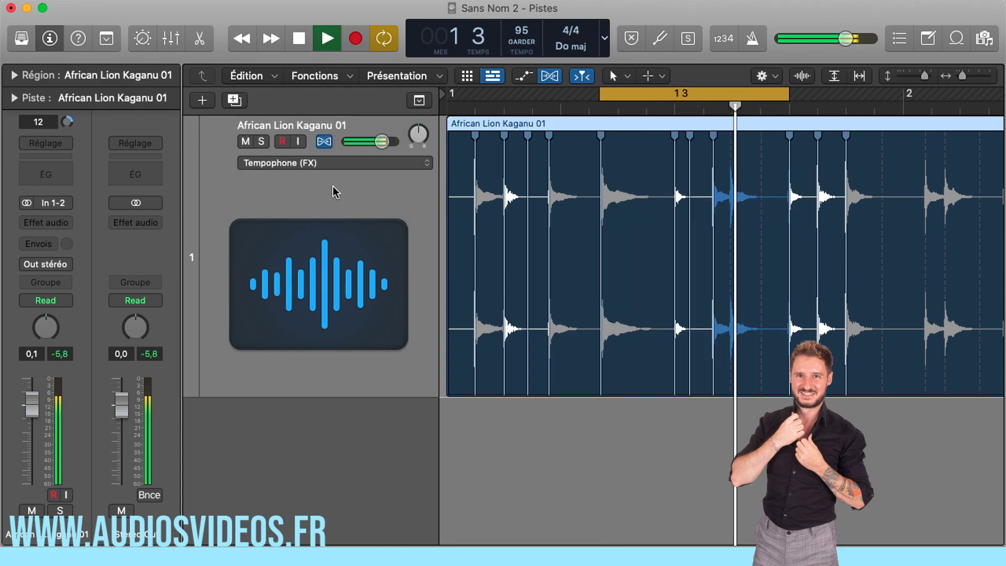
key("space")
- Hide the Flex view in the tracks area and play the percussion loop from the start of bar 1
left_click(466, 420)
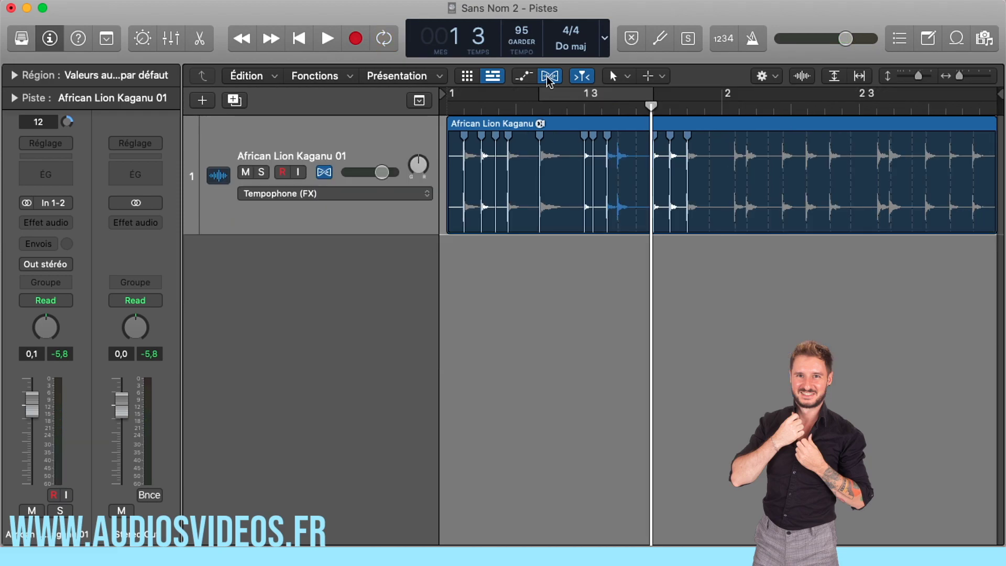
left_click(549, 77)
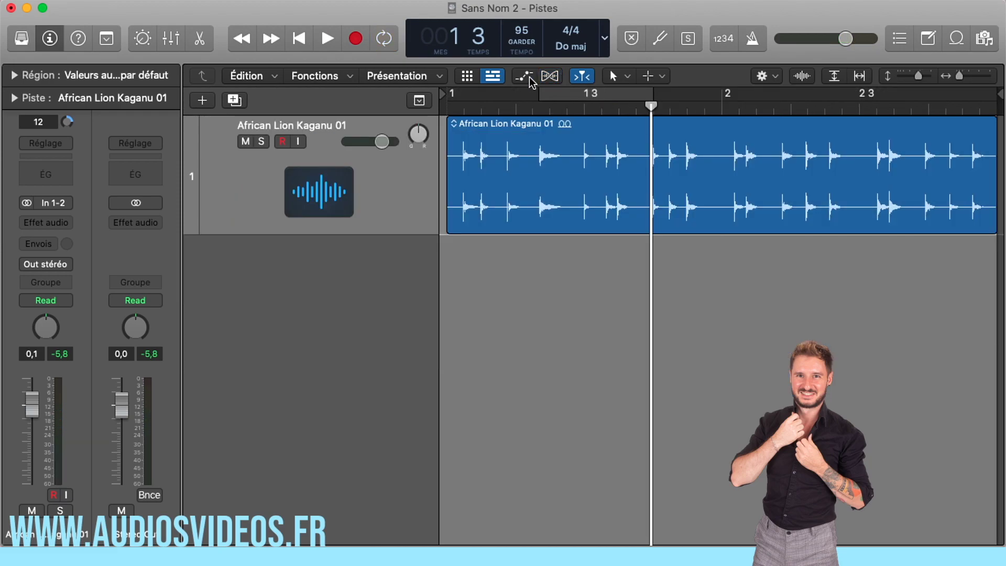
left_click(449, 114)
key("space")
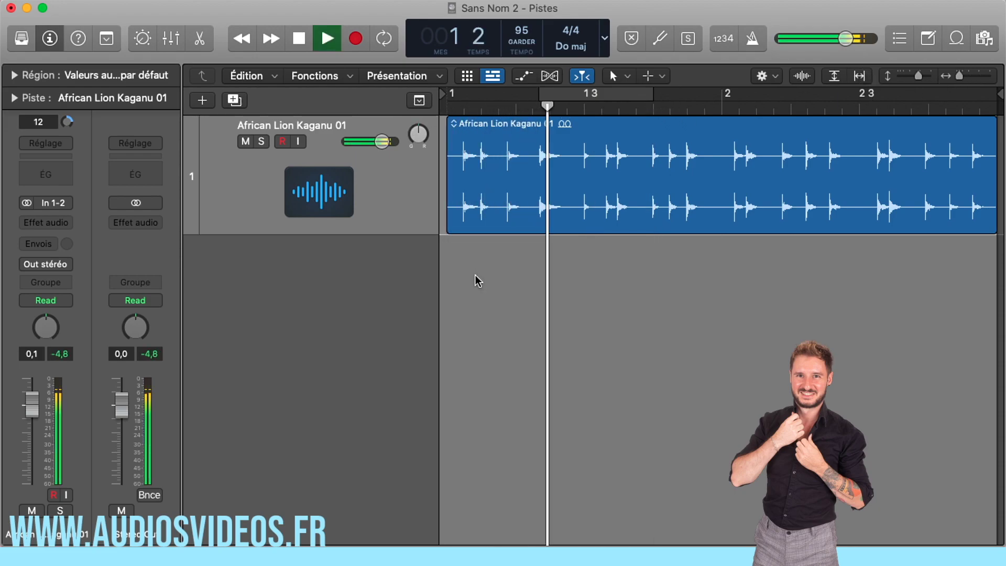
key("space")
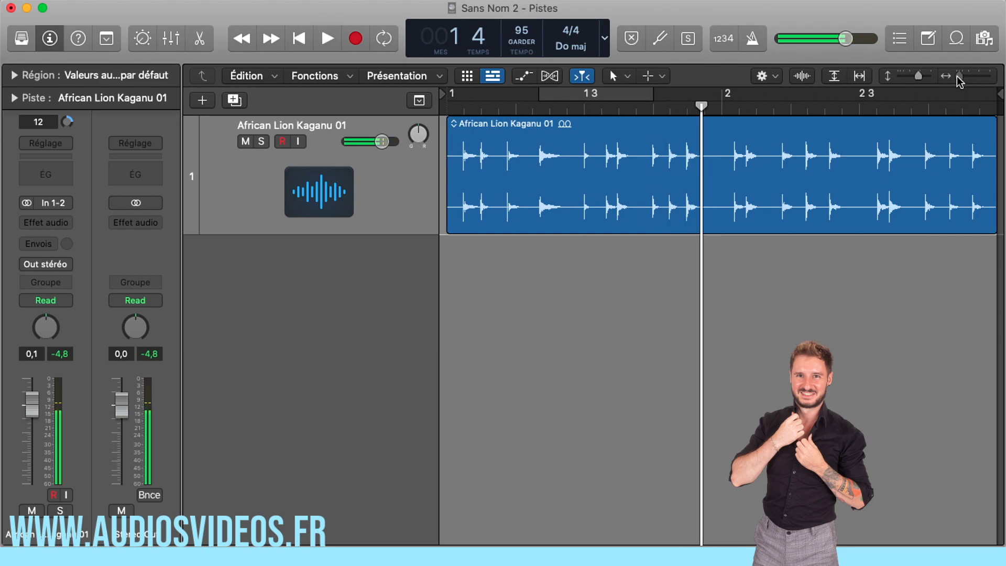